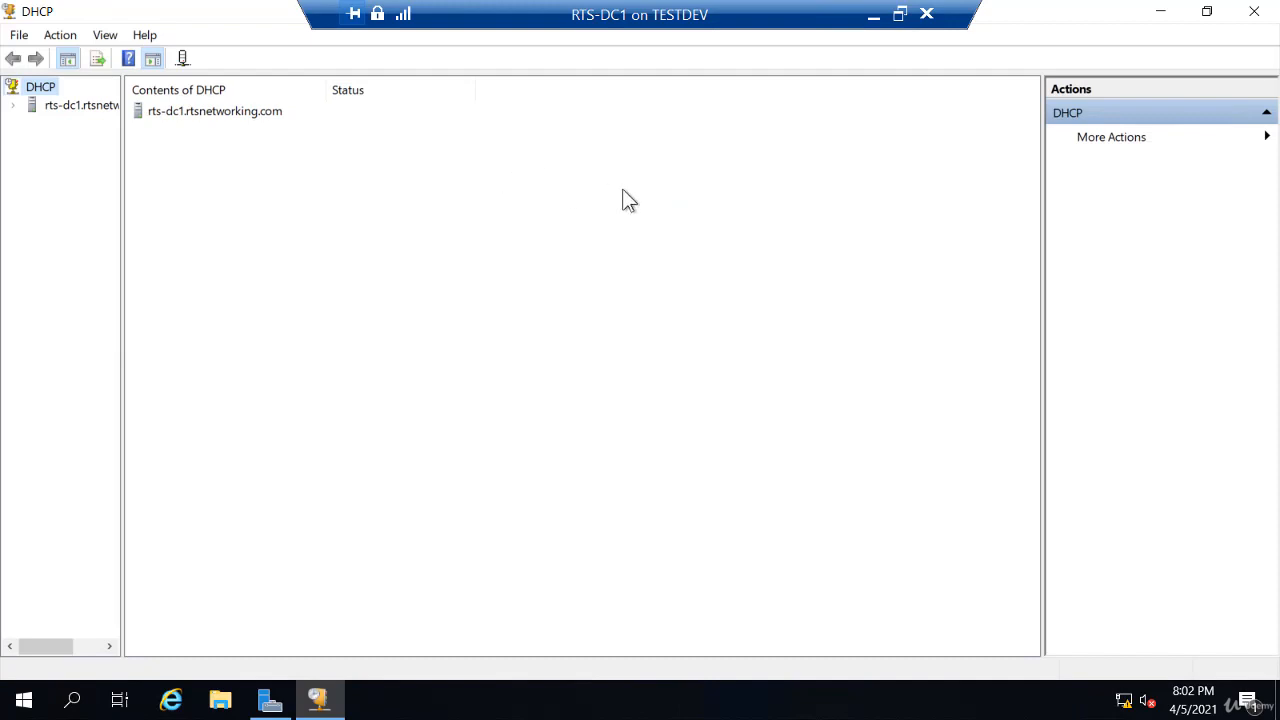
# - Expand the rts-dc1.rtsnetworking.com server and its IPv4 node, and widen the console tree to show the full names
pyautogui.click(13, 105)
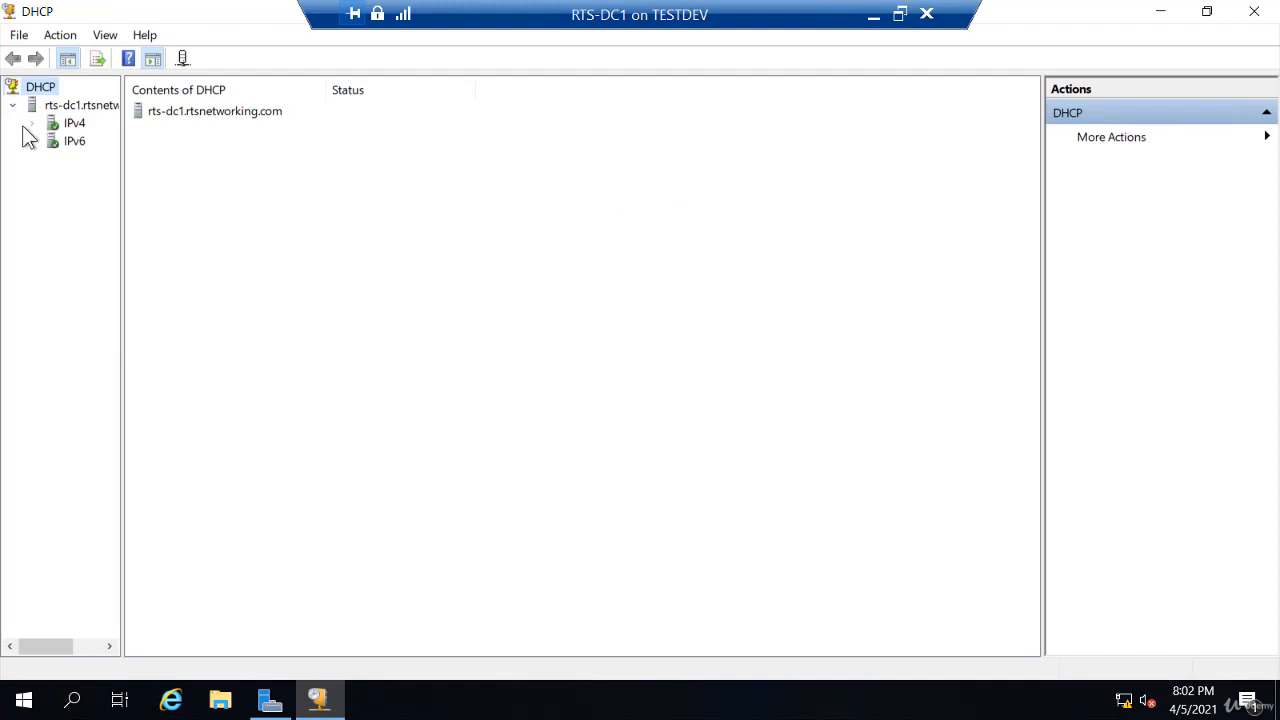
pyautogui.click(33, 123)
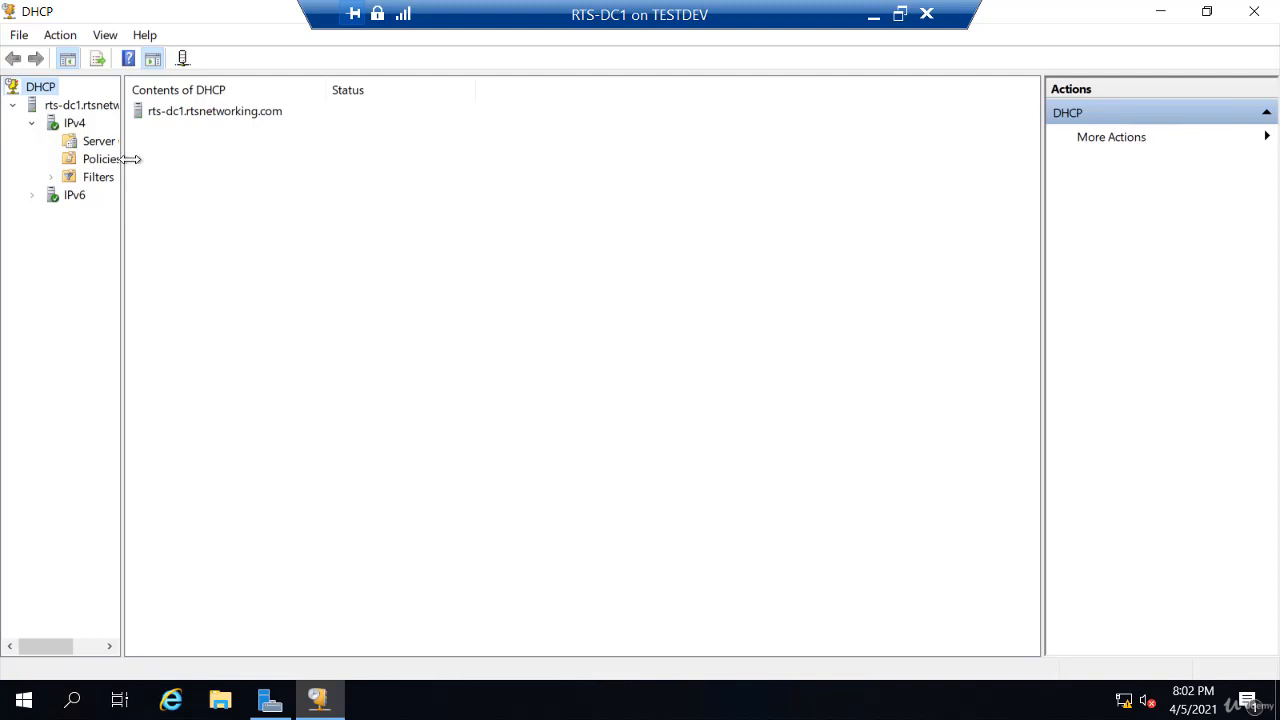
pyautogui.moveTo(122, 160); pyautogui.dragTo(230, 164)
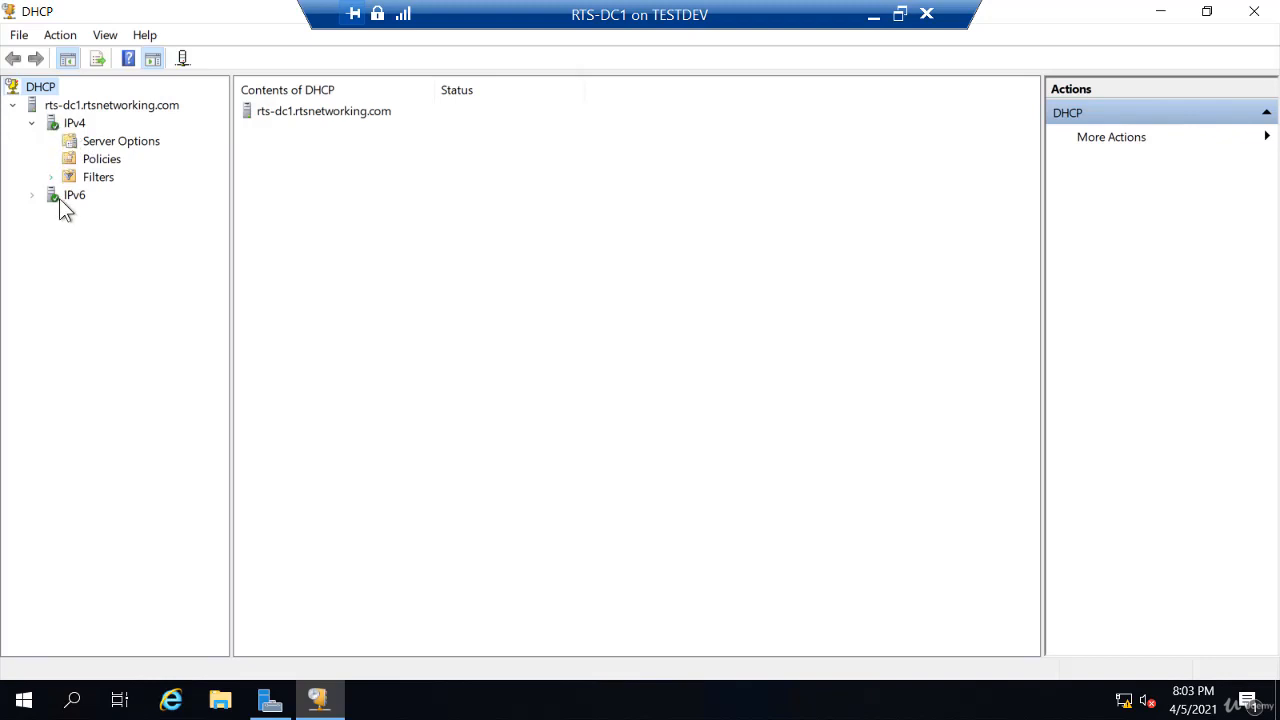
# - Unauthorize the rts-dc1.rtsnetworking.com DHCP server and refresh it
pyautogui.rightClick(57, 106)
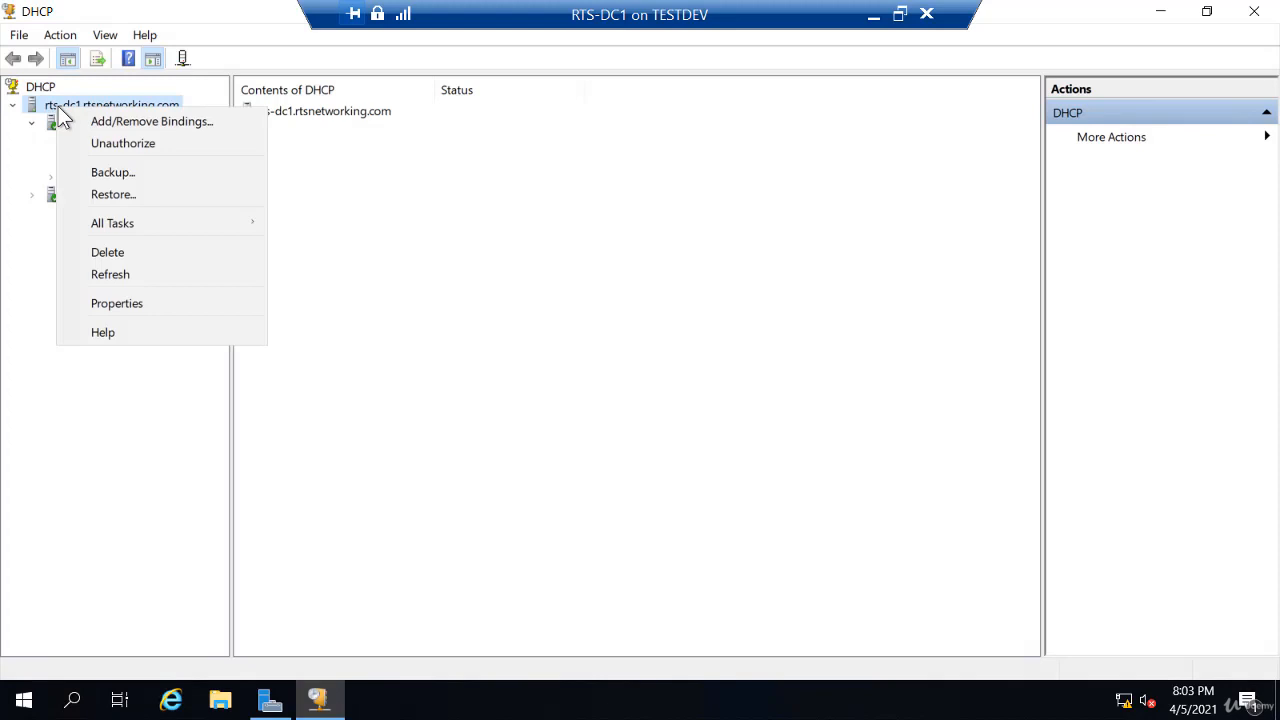
pyautogui.click(93, 143)
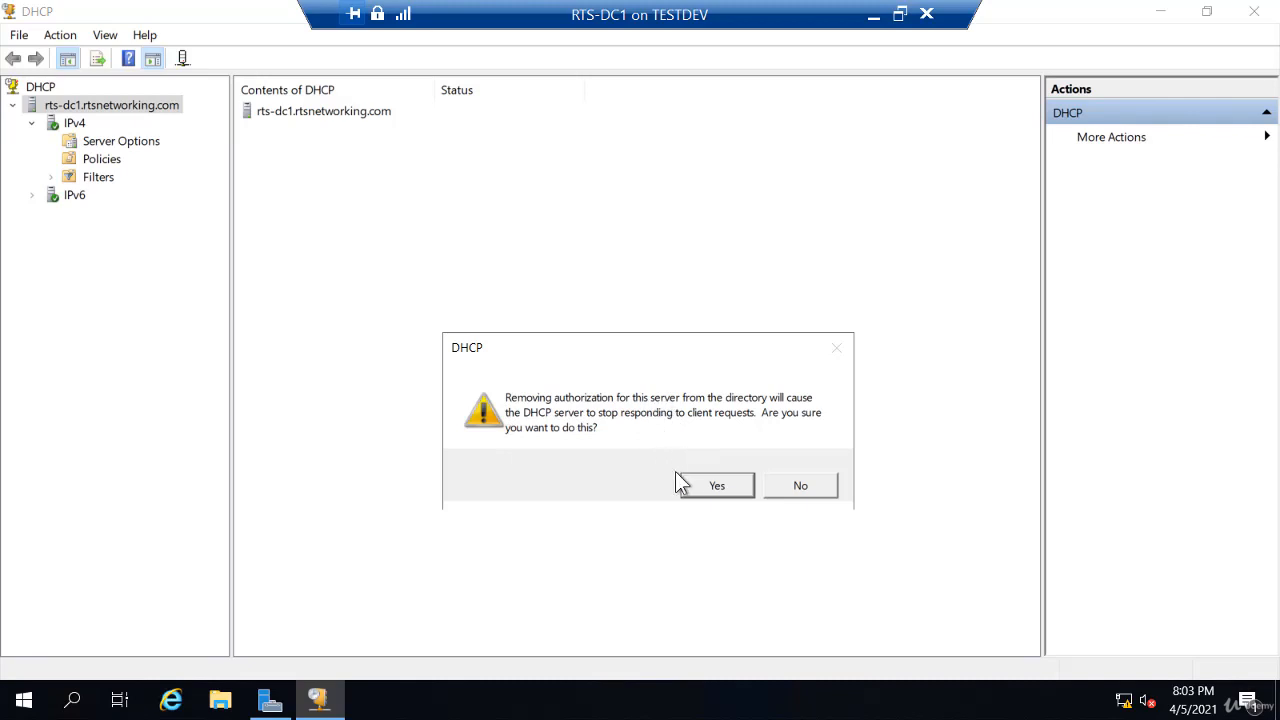
pyautogui.click(706, 487)
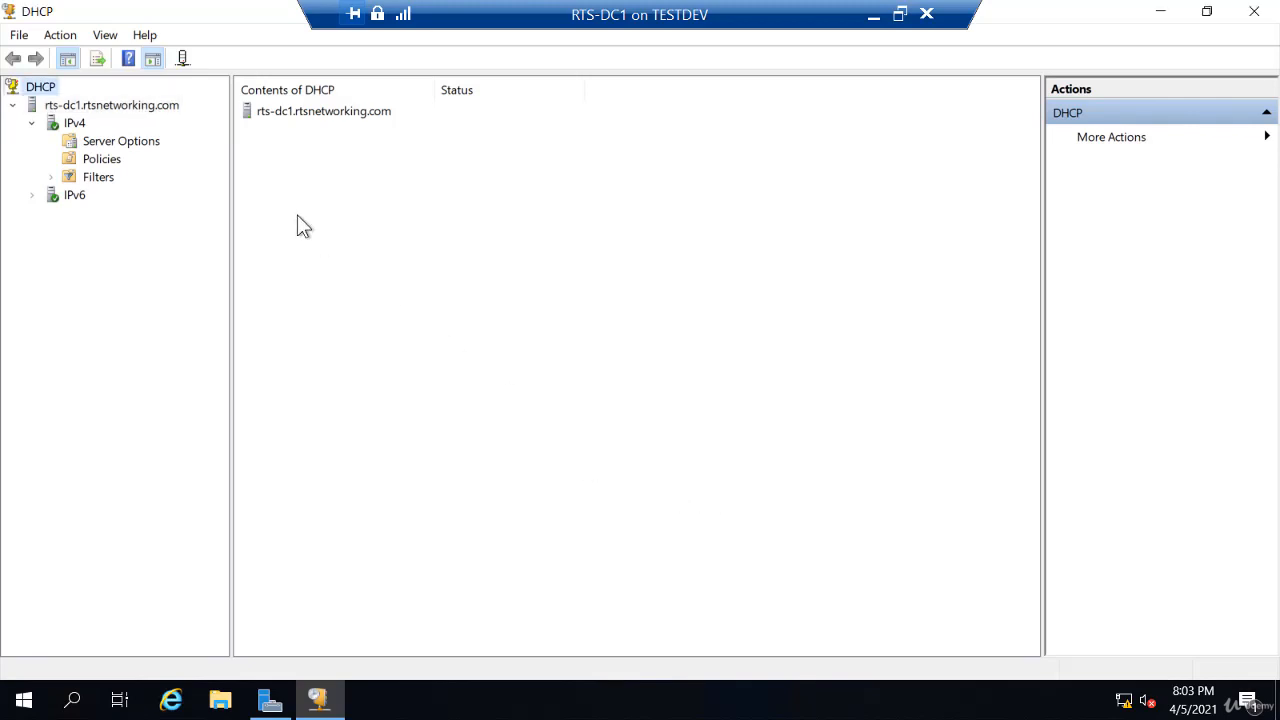
pyautogui.click(73, 106)
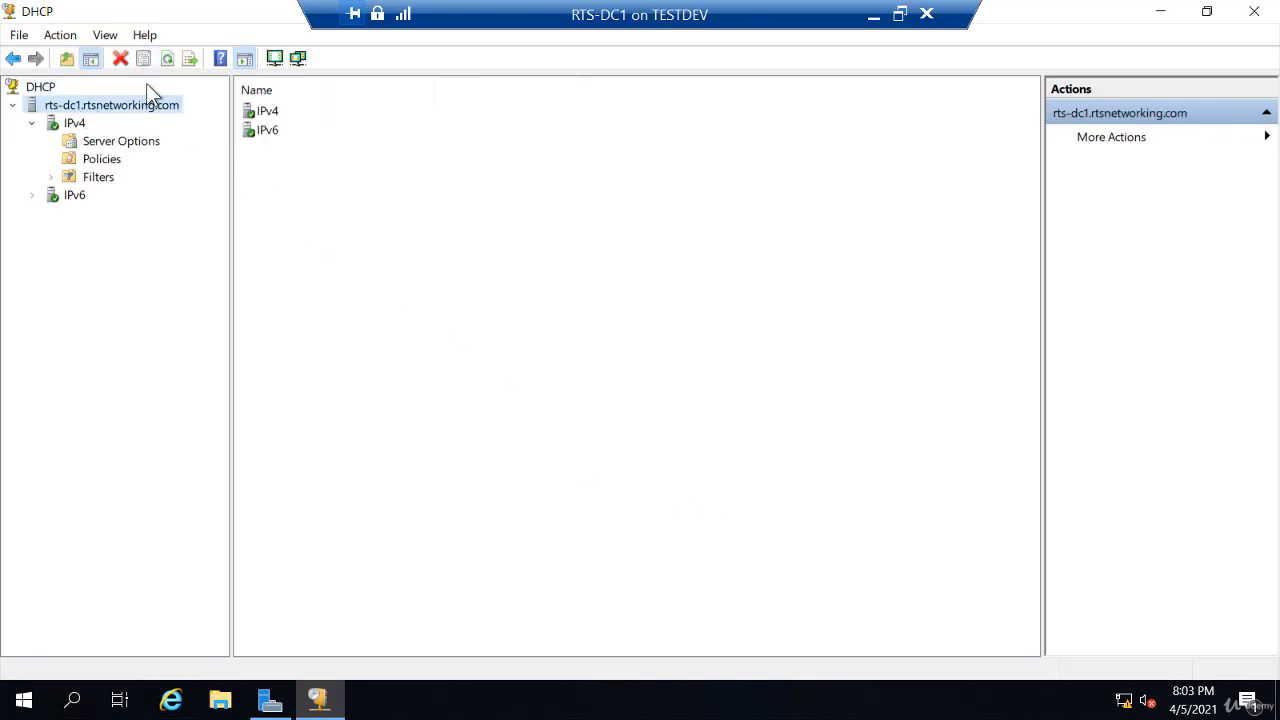
pyautogui.click(168, 59)
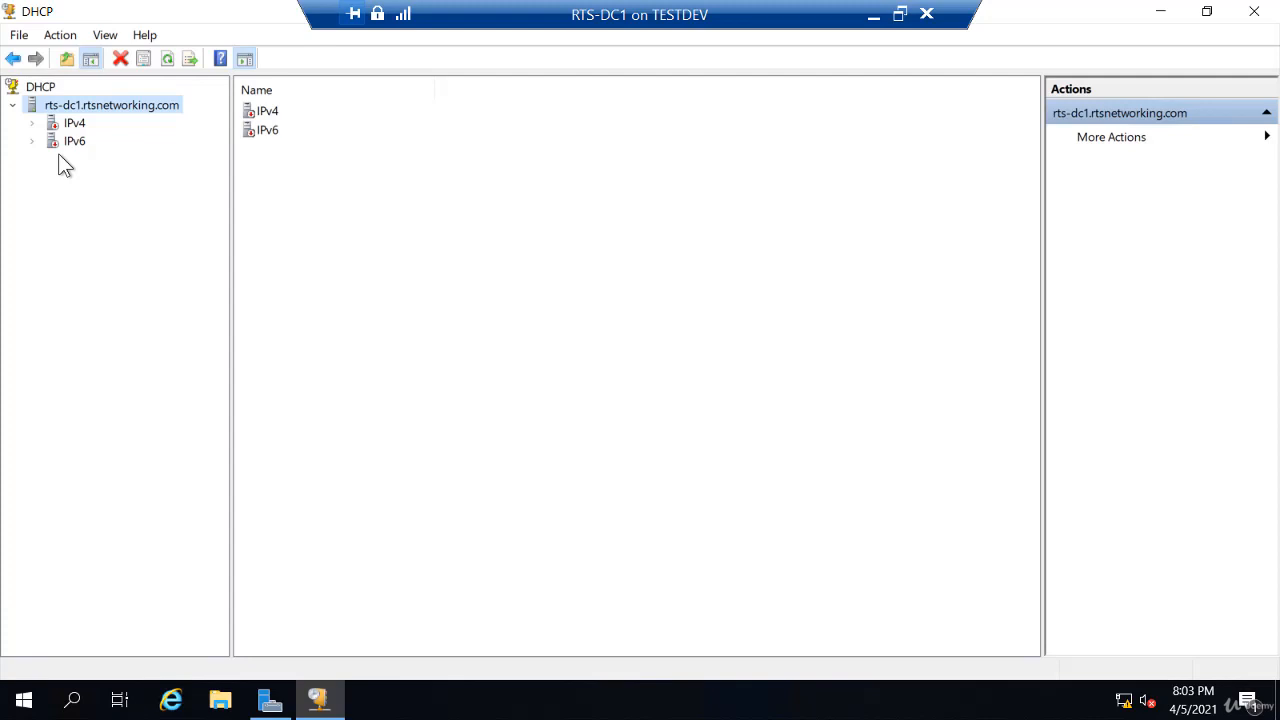
# - Authorize the rts-dc1.rtsnetworking.com DHCP server and refresh its status
pyautogui.rightClick(77, 105)
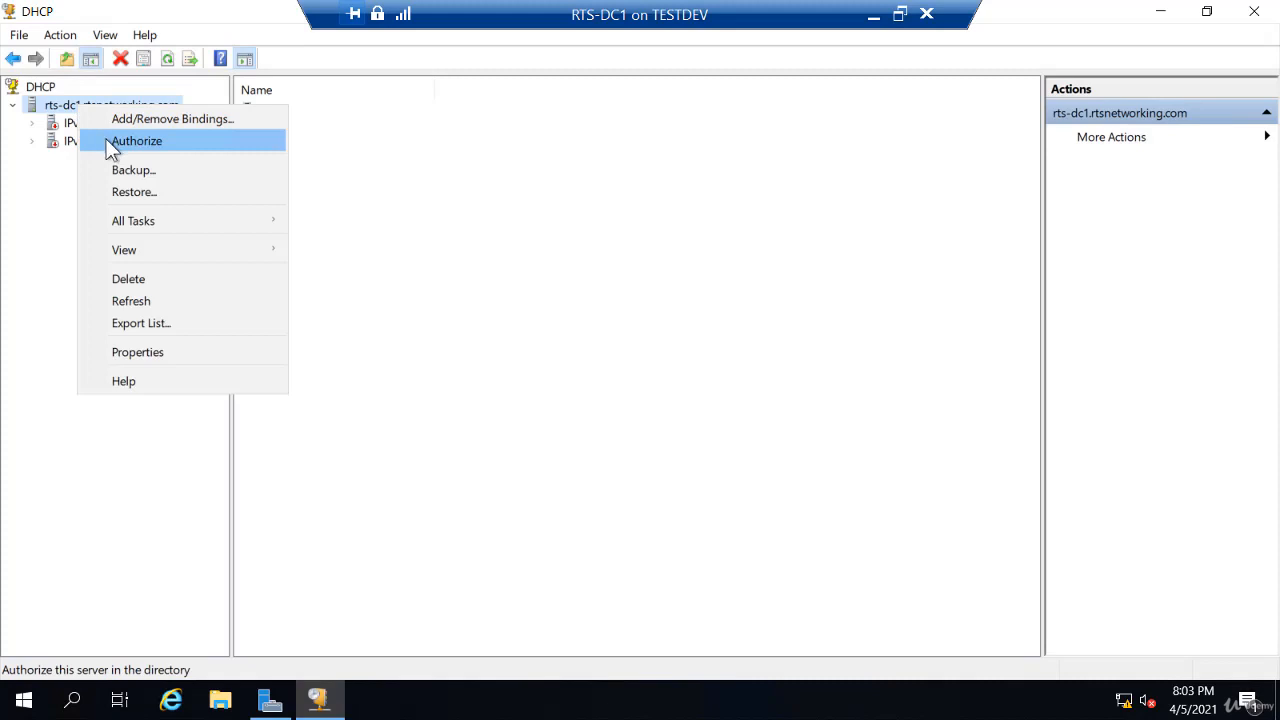
pyautogui.click(136, 141)
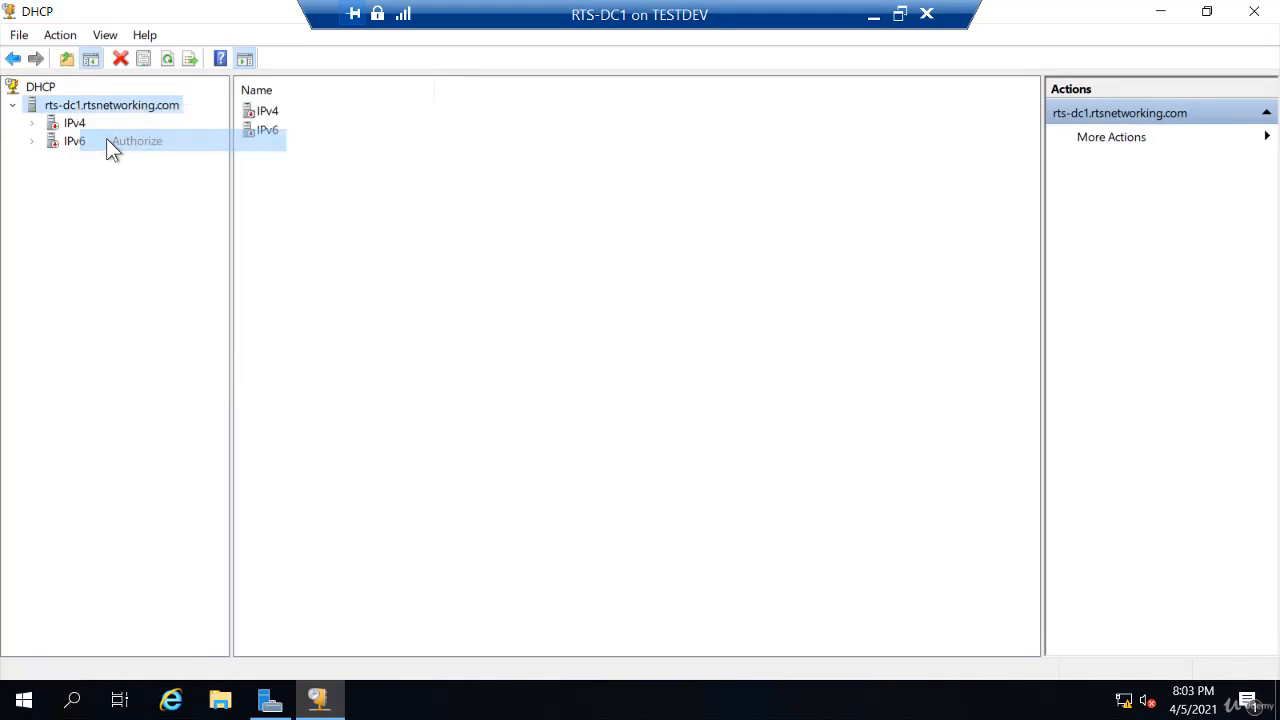
pyautogui.click(169, 58)
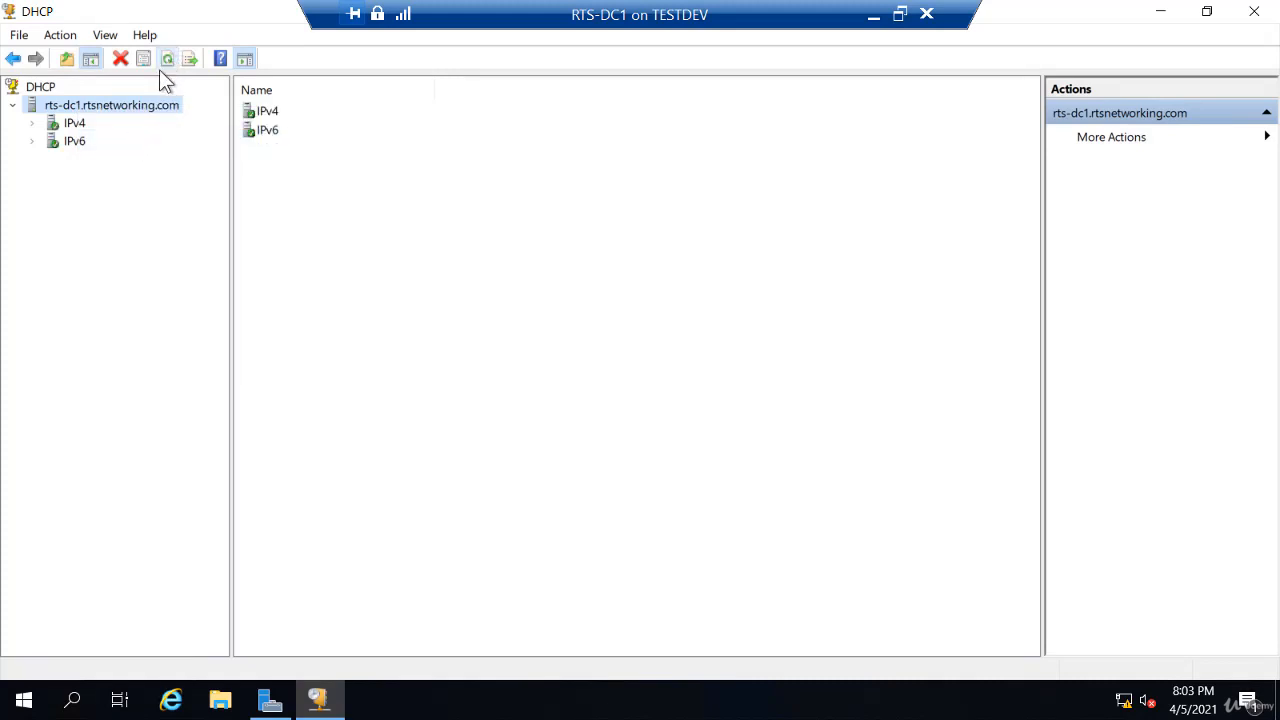
# - Start a new scope under IPv4 and name it Office 1
pyautogui.click(40, 123)
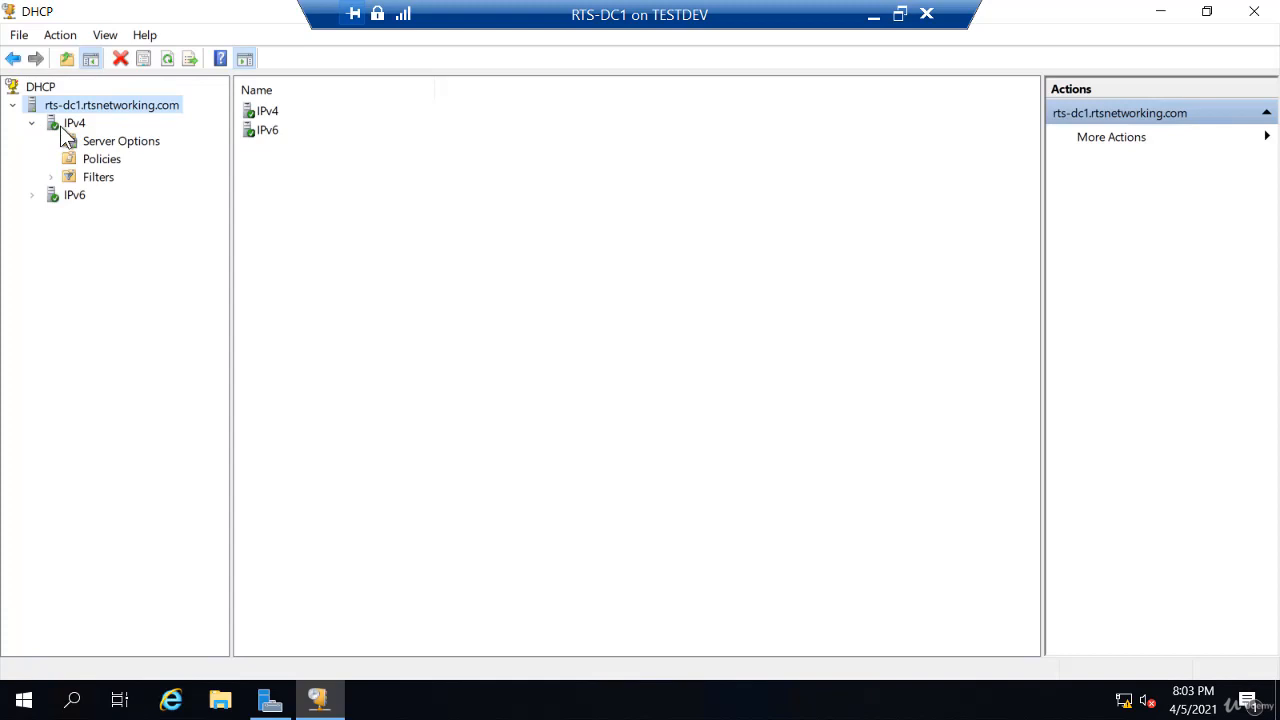
pyautogui.rightClick(60, 126)
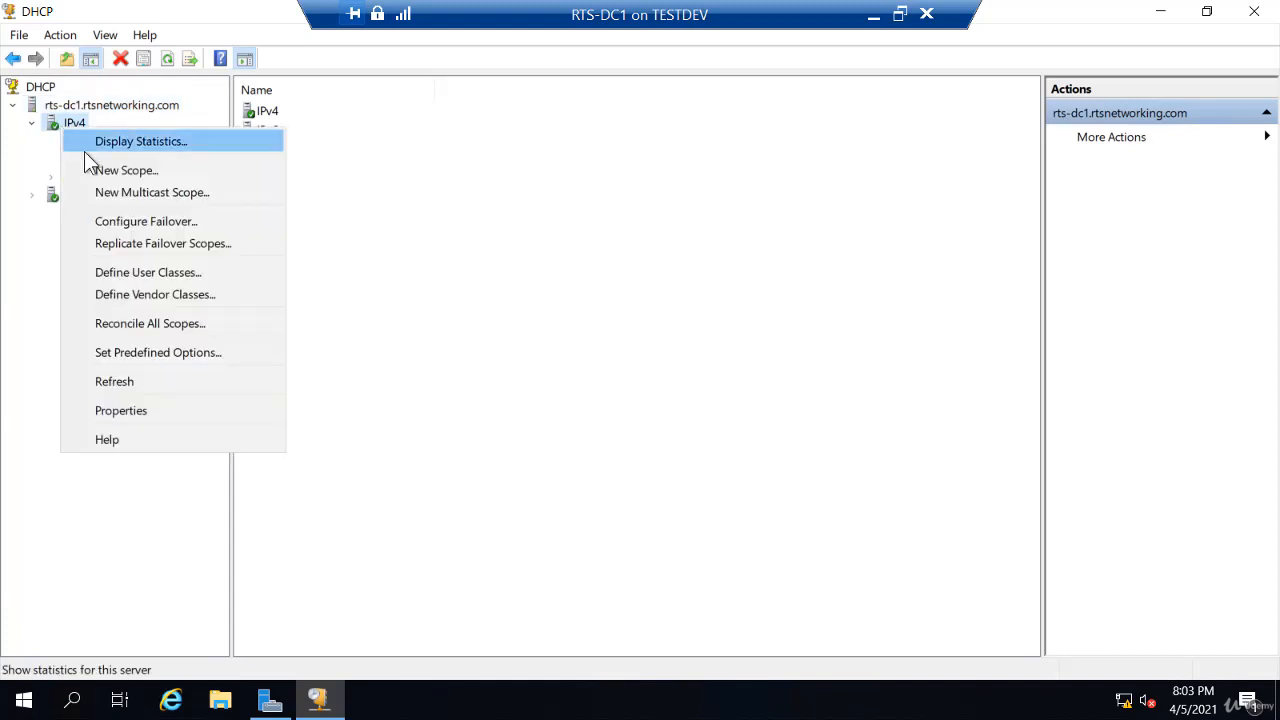
pyautogui.click(95, 169)
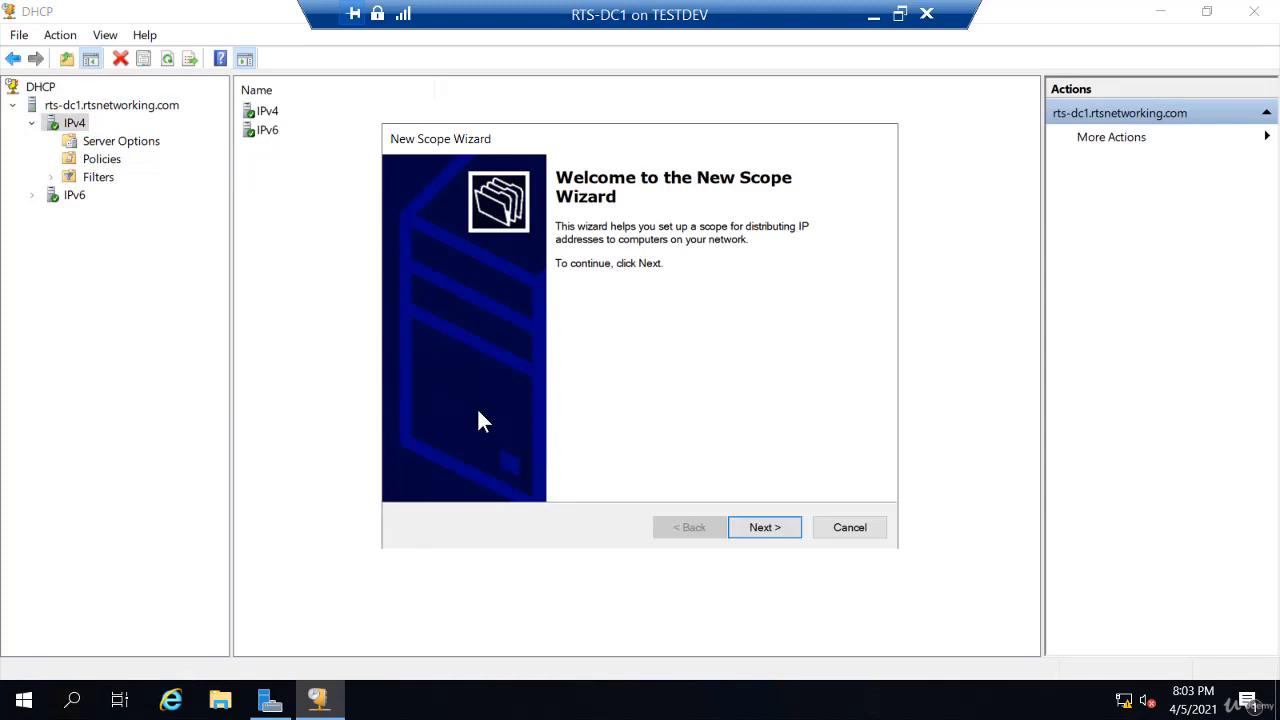
pyautogui.click(755, 528)
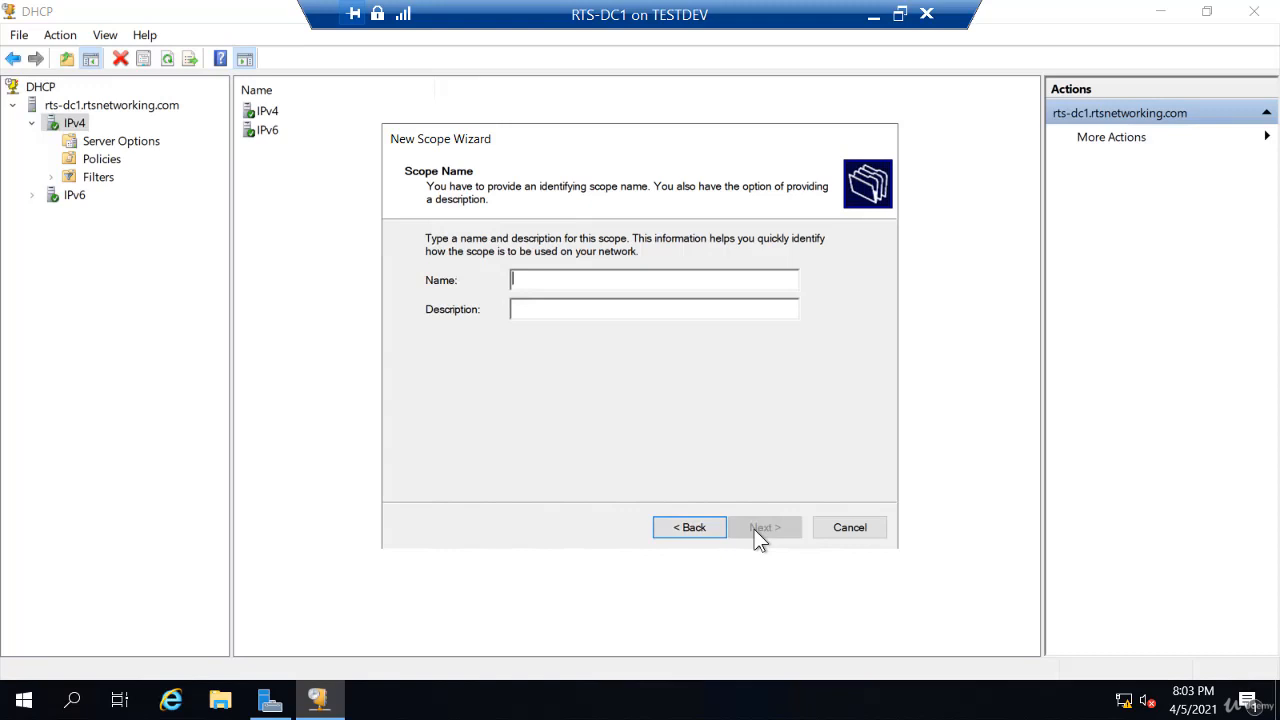
pyautogui.write('Off')
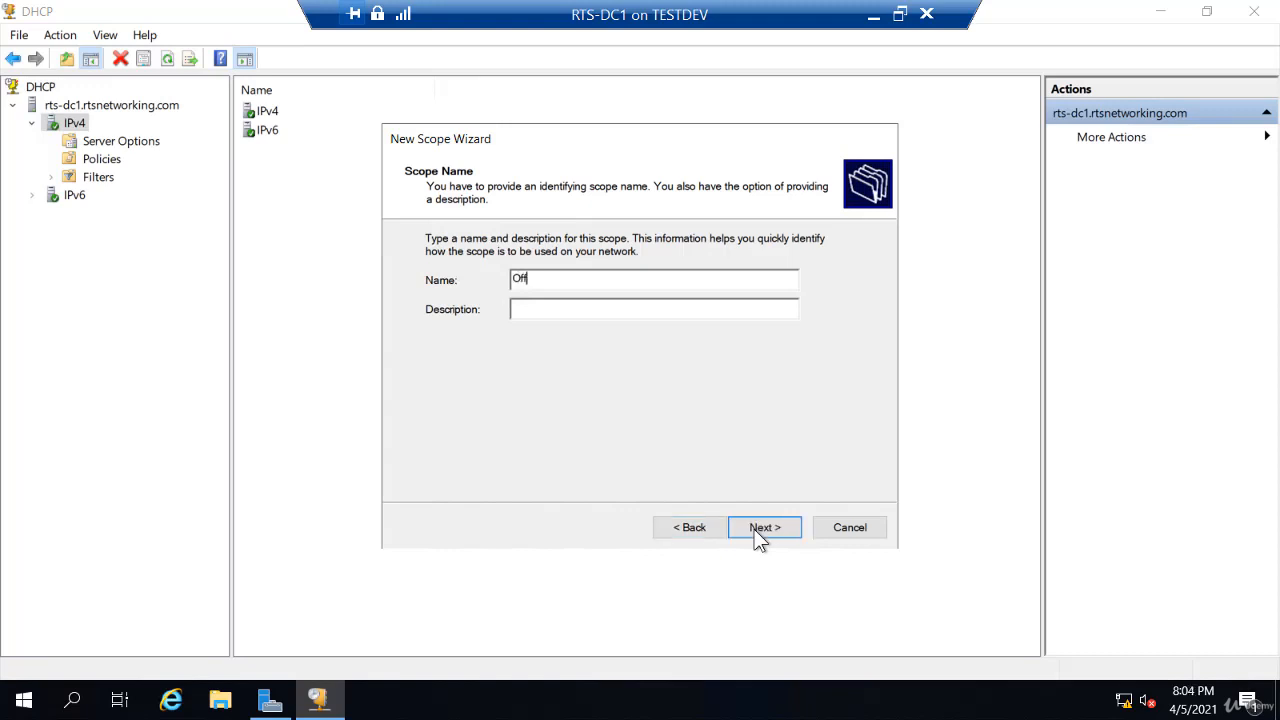
pyautogui.write('ice 1')
pyautogui.click(766, 530)
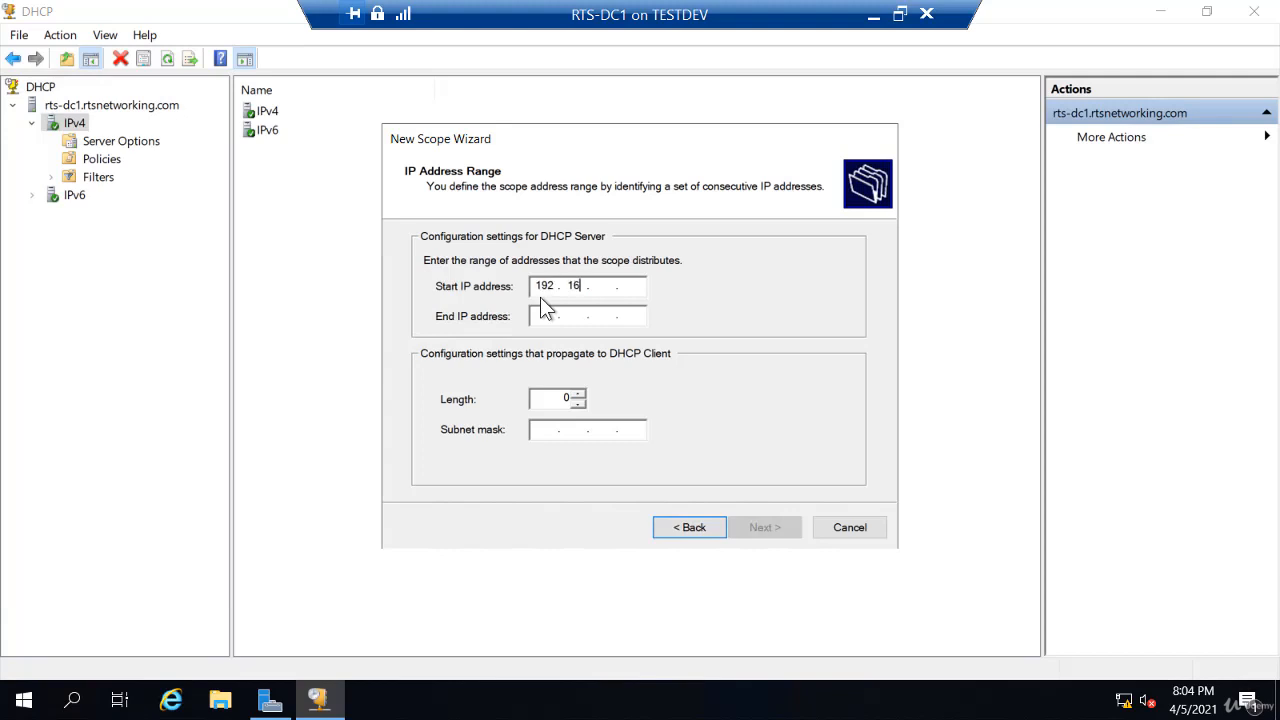
# - Set the scope's address range from 192.168.1.100 to 192.168.1.200 with subnet mask 255.255.255.0
pyautogui.write('1 . 100')
pyautogui.press('Tab')
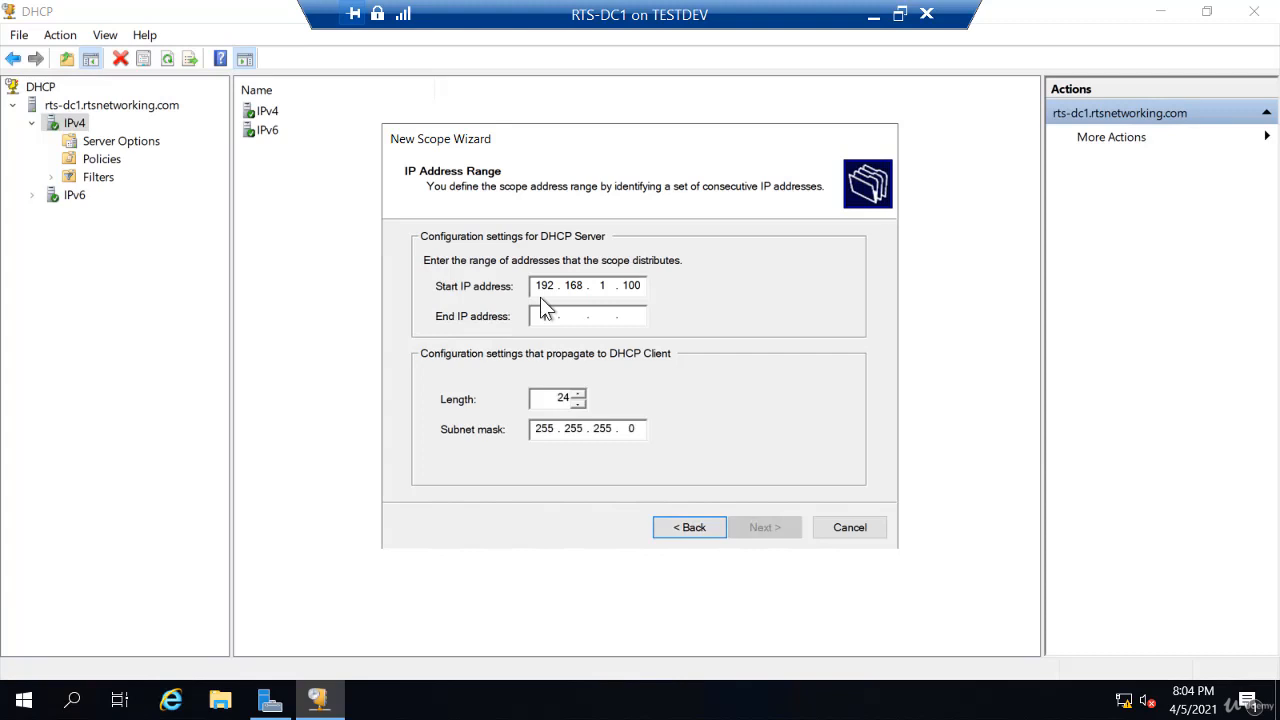
pyautogui.write('192.168.1.200')
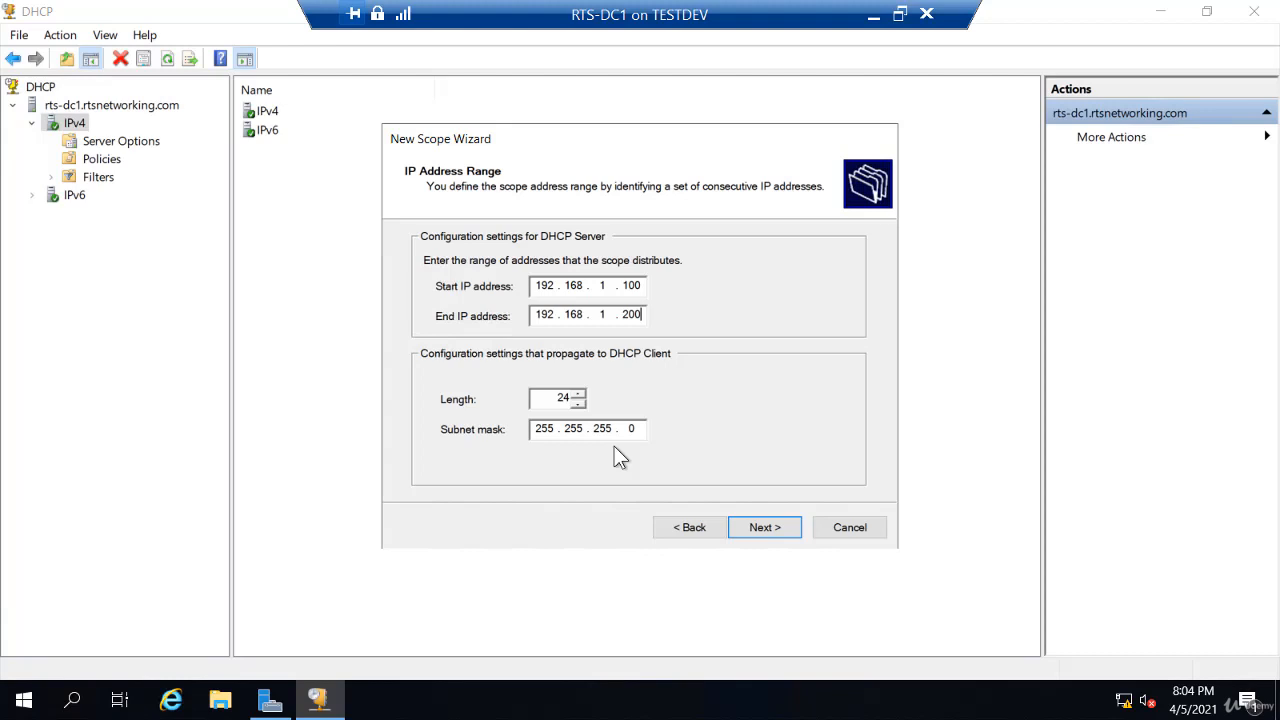
pyautogui.click(764, 527)
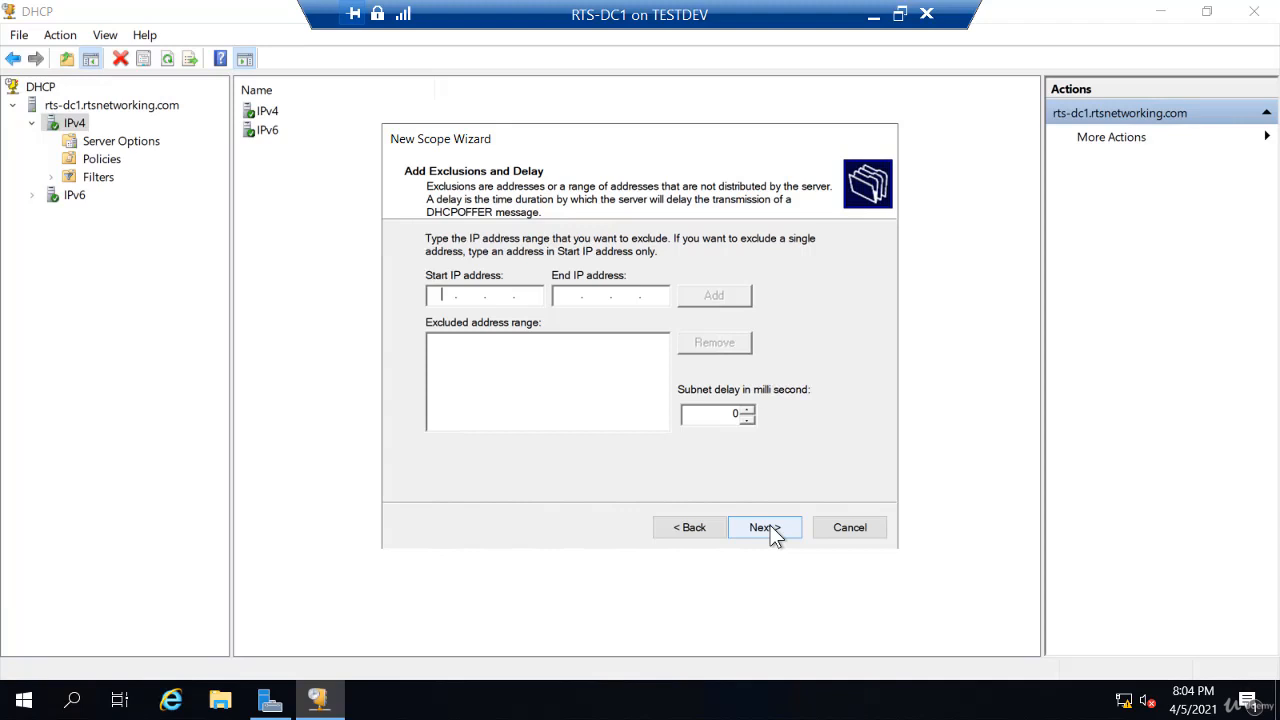
# - Exclude the addresses 192.168.1.150 to 192.168.1.155 from the scope
pyautogui.write('192.168.1.150')
pyautogui.click(568, 295)
pyautogui.write('192.1')
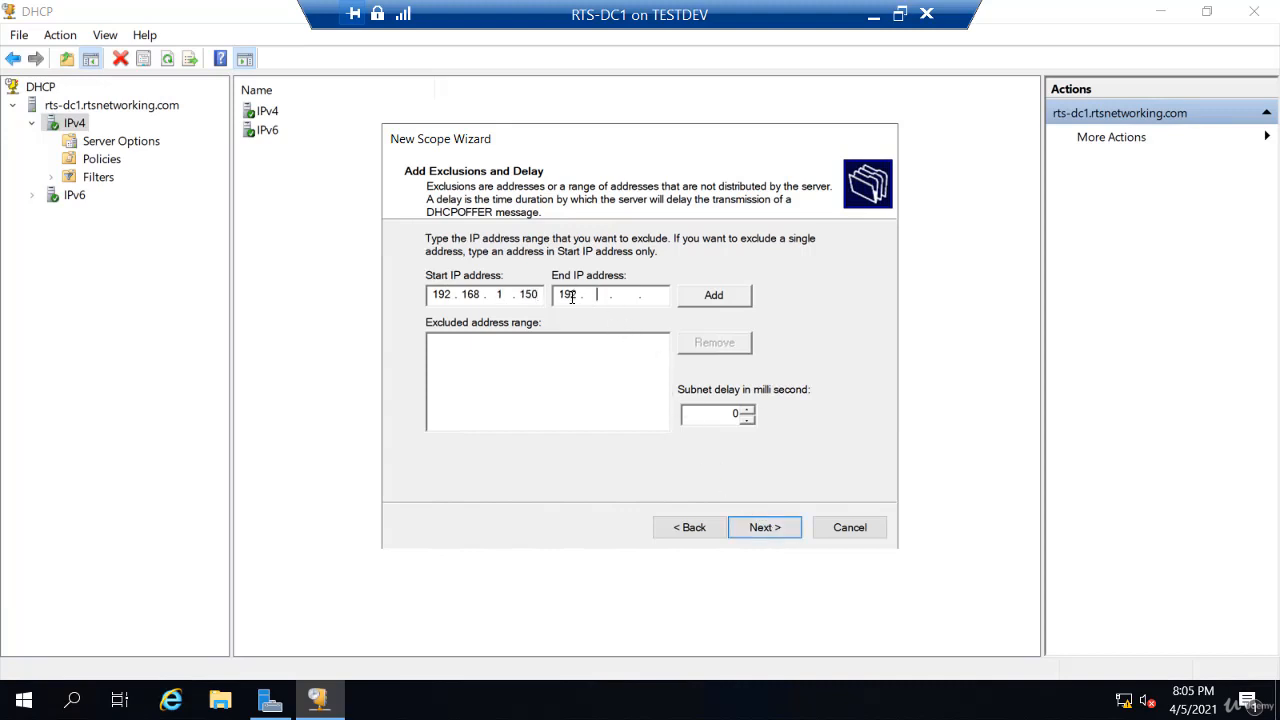
pyautogui.write('68.1.155')
pyautogui.click(717, 297)
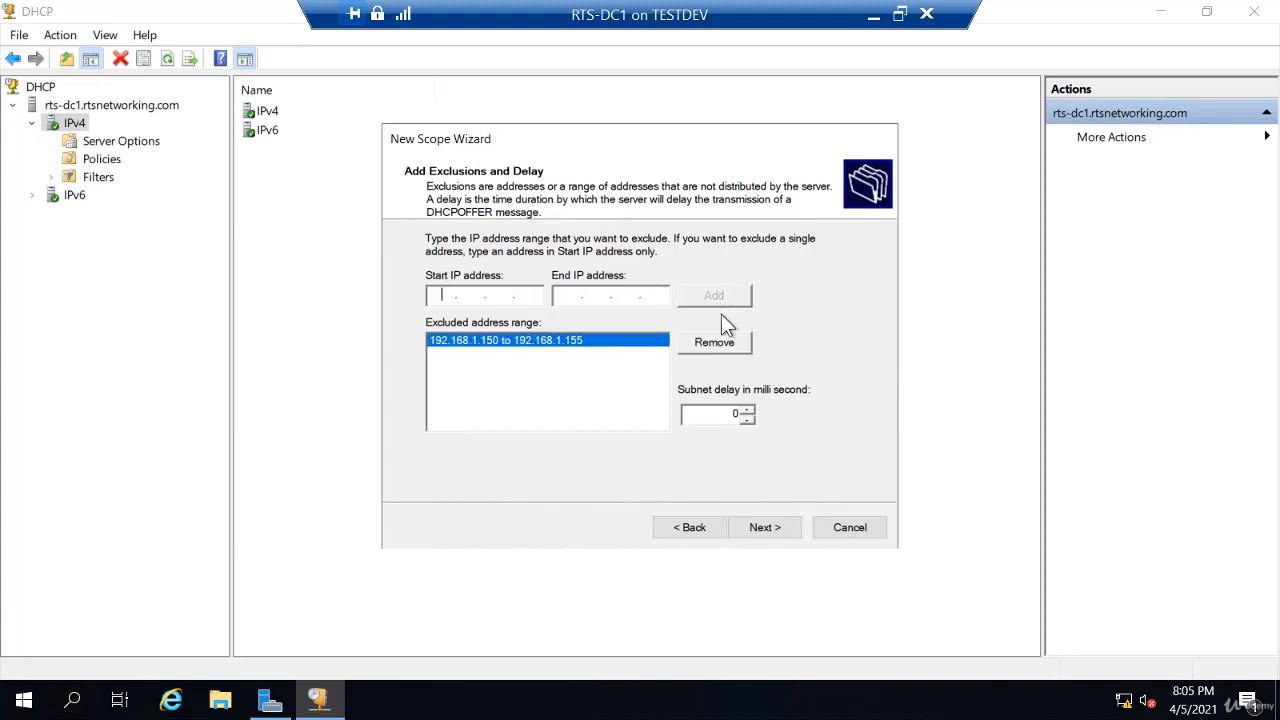
pyautogui.click(765, 528)
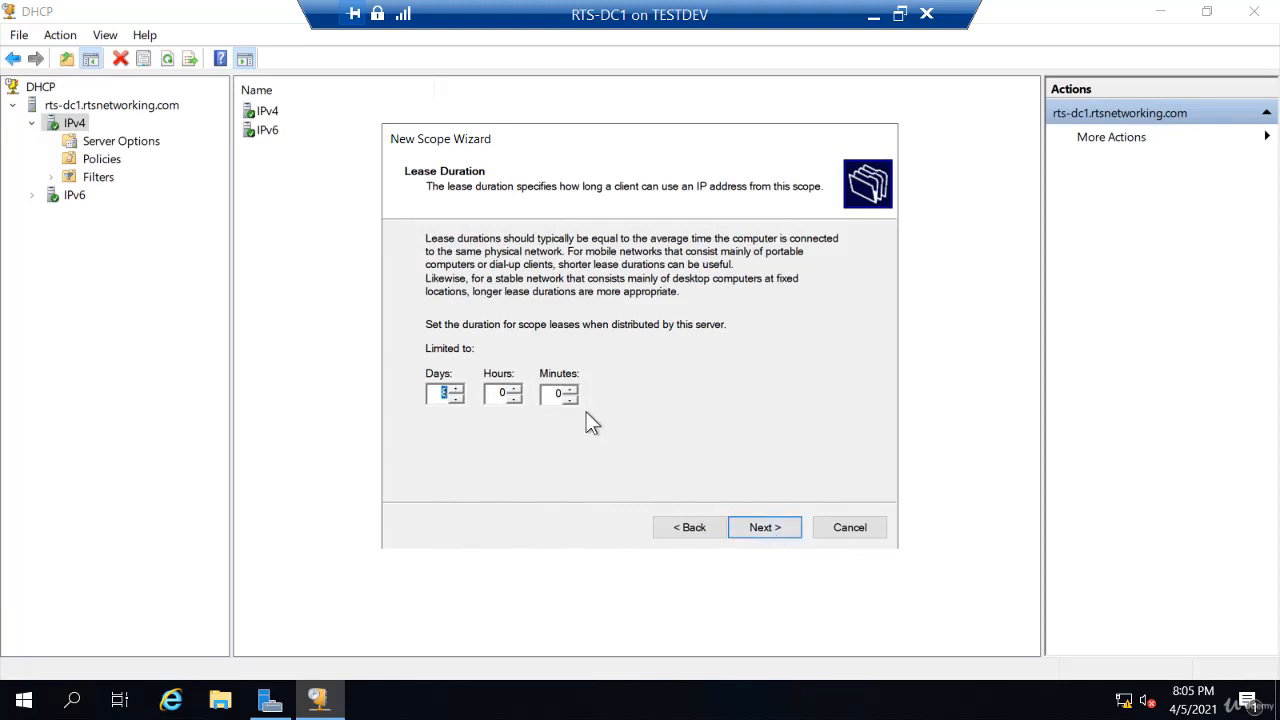
# - Keep the default lease duration, choose to configure the DHCP options now, and add 192.168.1.1 as the default gateway
pyautogui.click(748, 525)
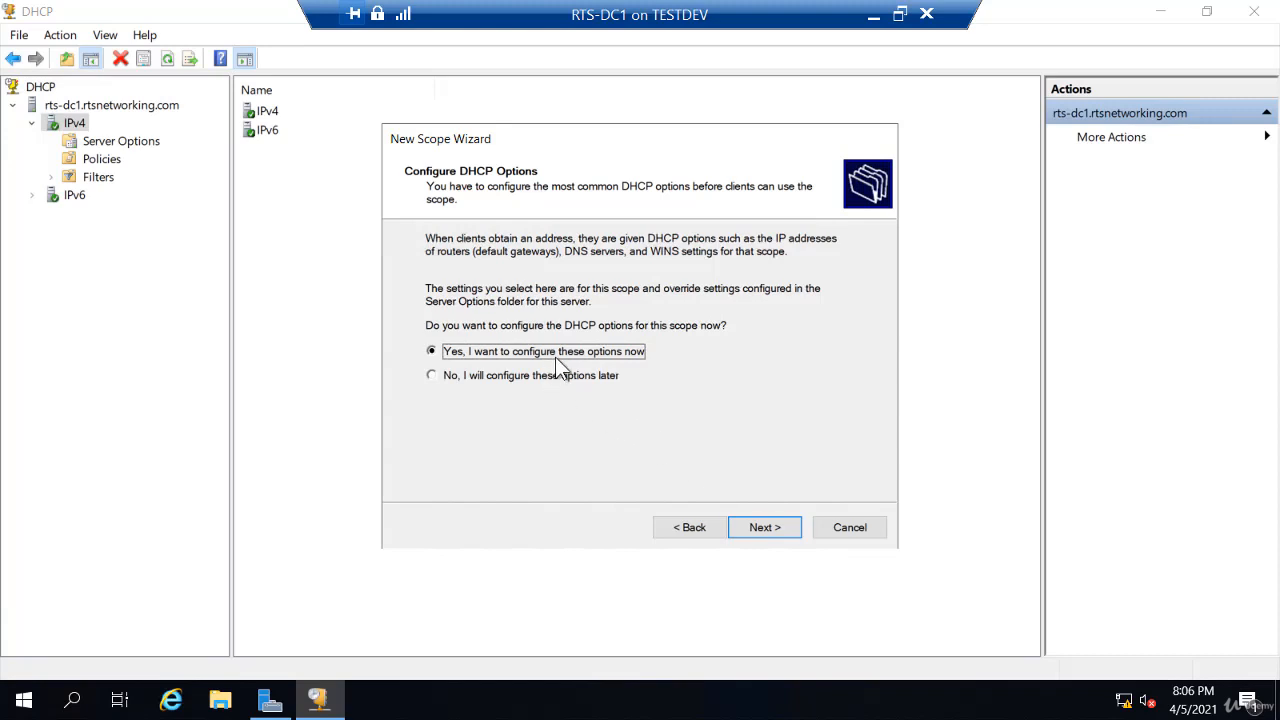
pyautogui.click(757, 524)
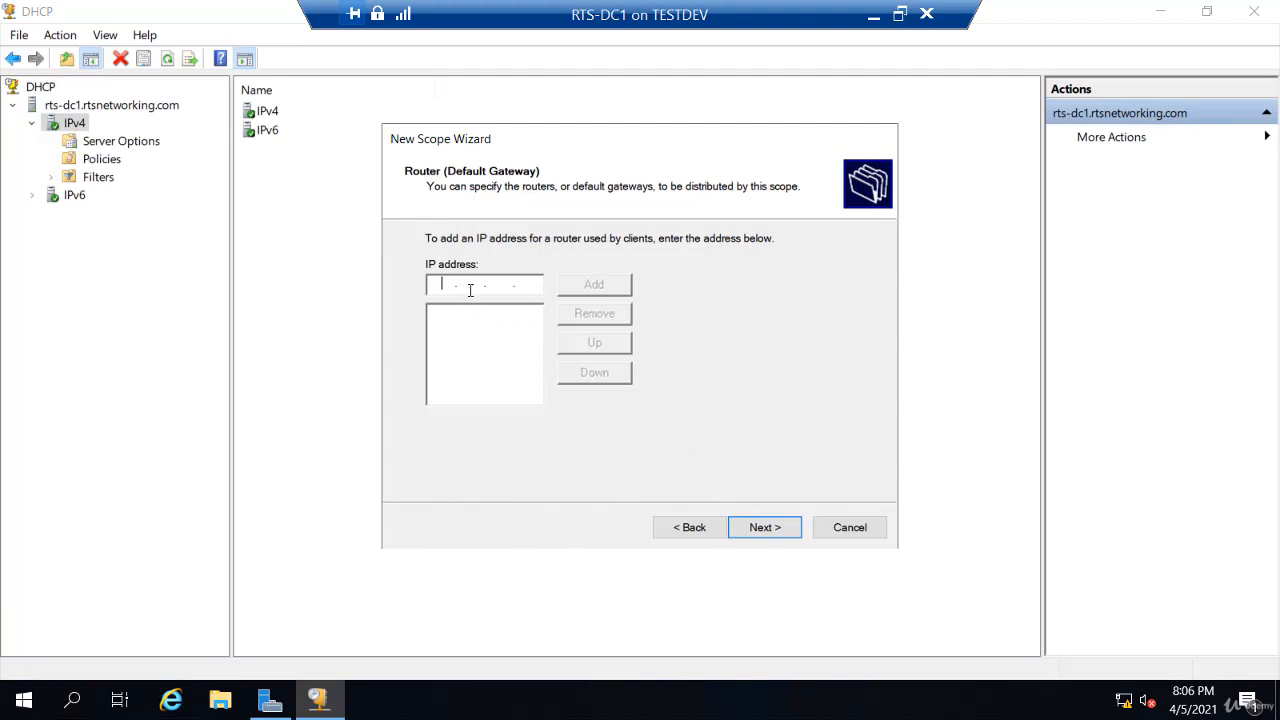
pyautogui.write('192.168.1.1')
pyautogui.click(594, 285)
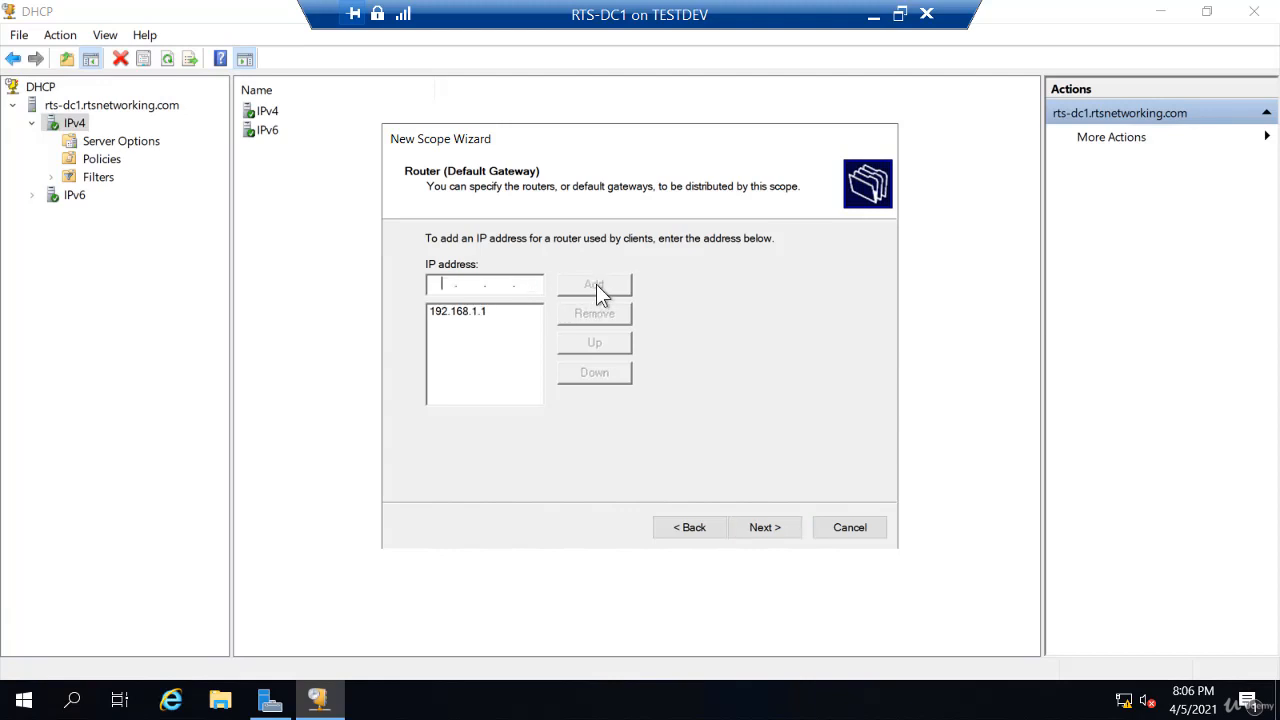
pyautogui.click(752, 528)
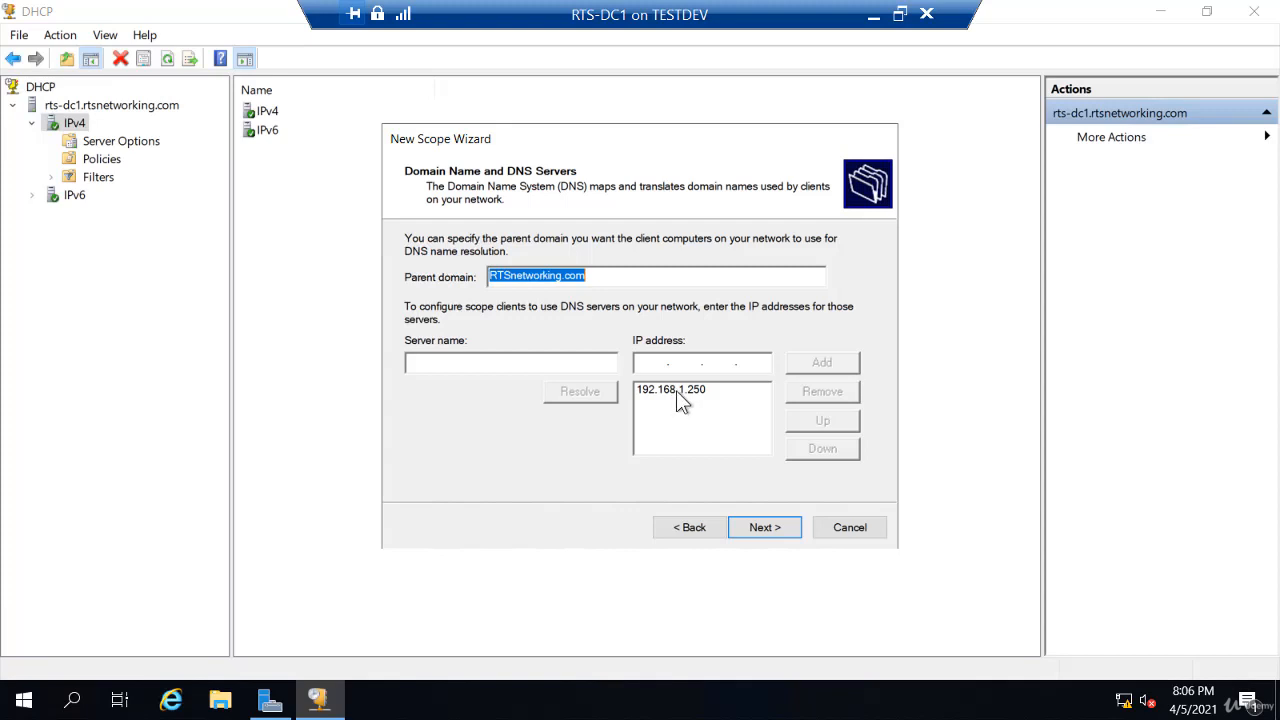
# - Accept the preset parent domain and DNS server, leave WINS empty, and finish the scope with immediate activation
pyautogui.click(759, 527)
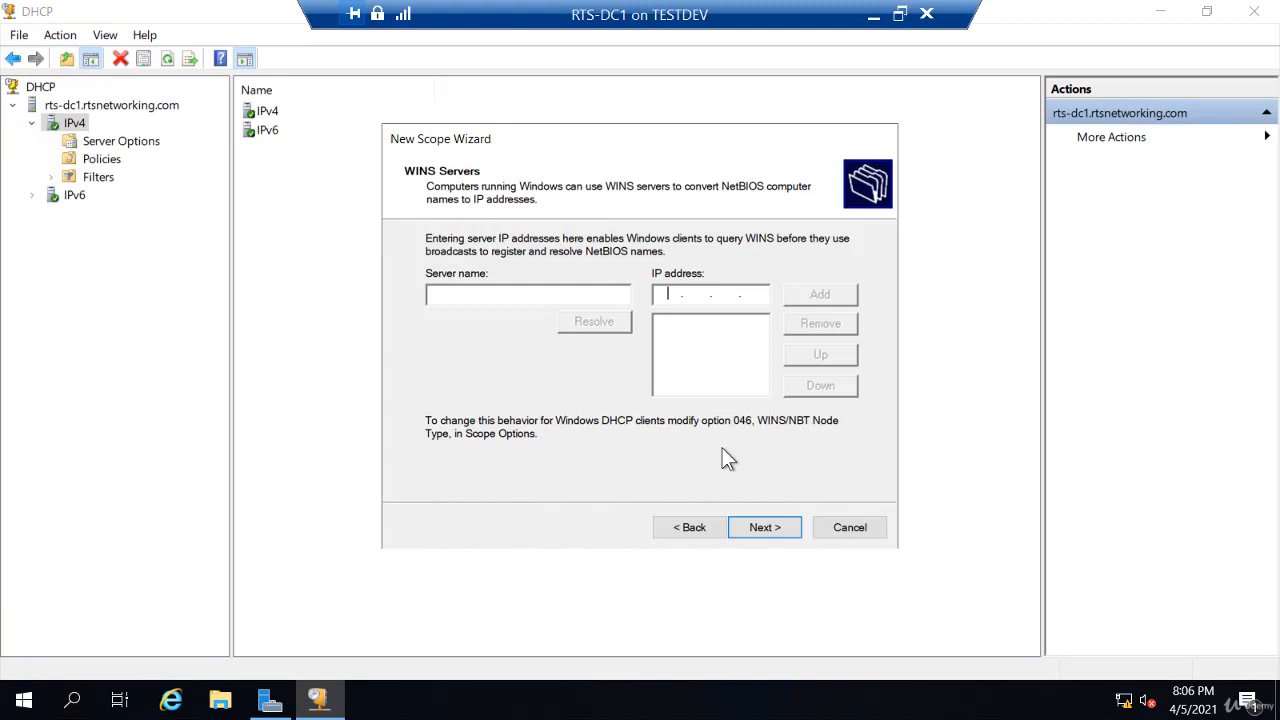
pyautogui.click(762, 526)
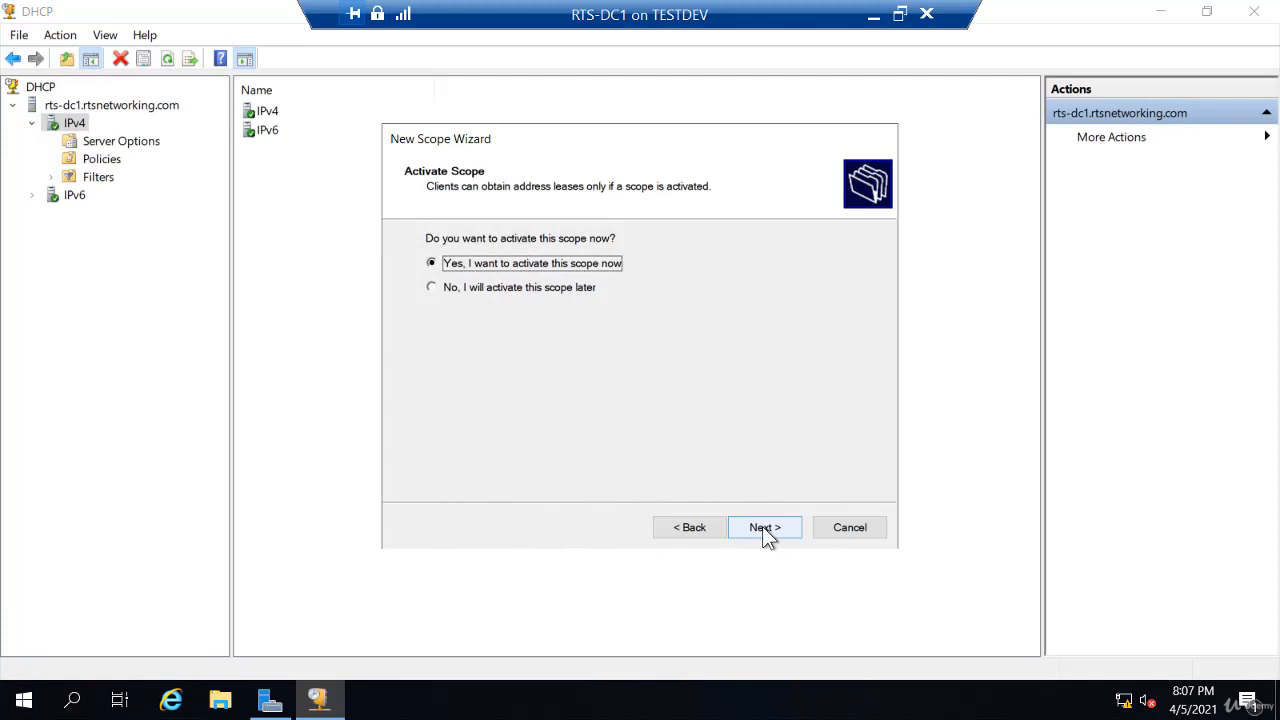
pyautogui.click(762, 526)
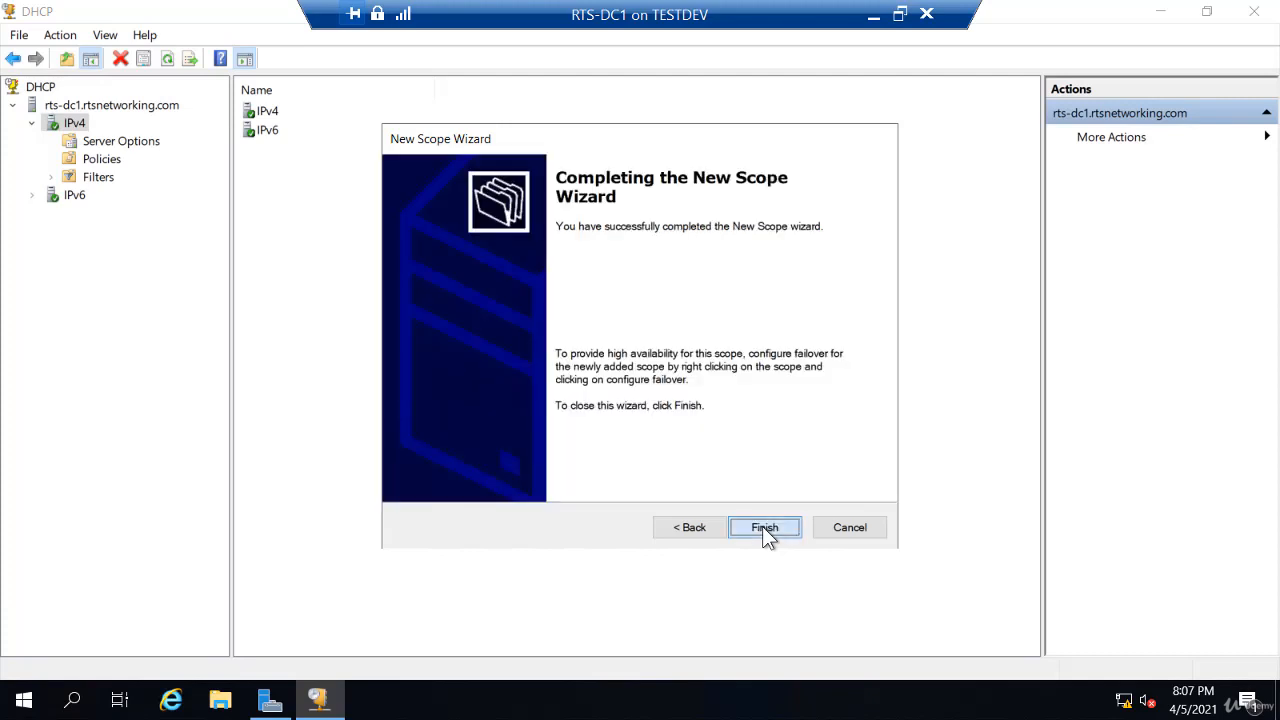
pyautogui.click(762, 526)
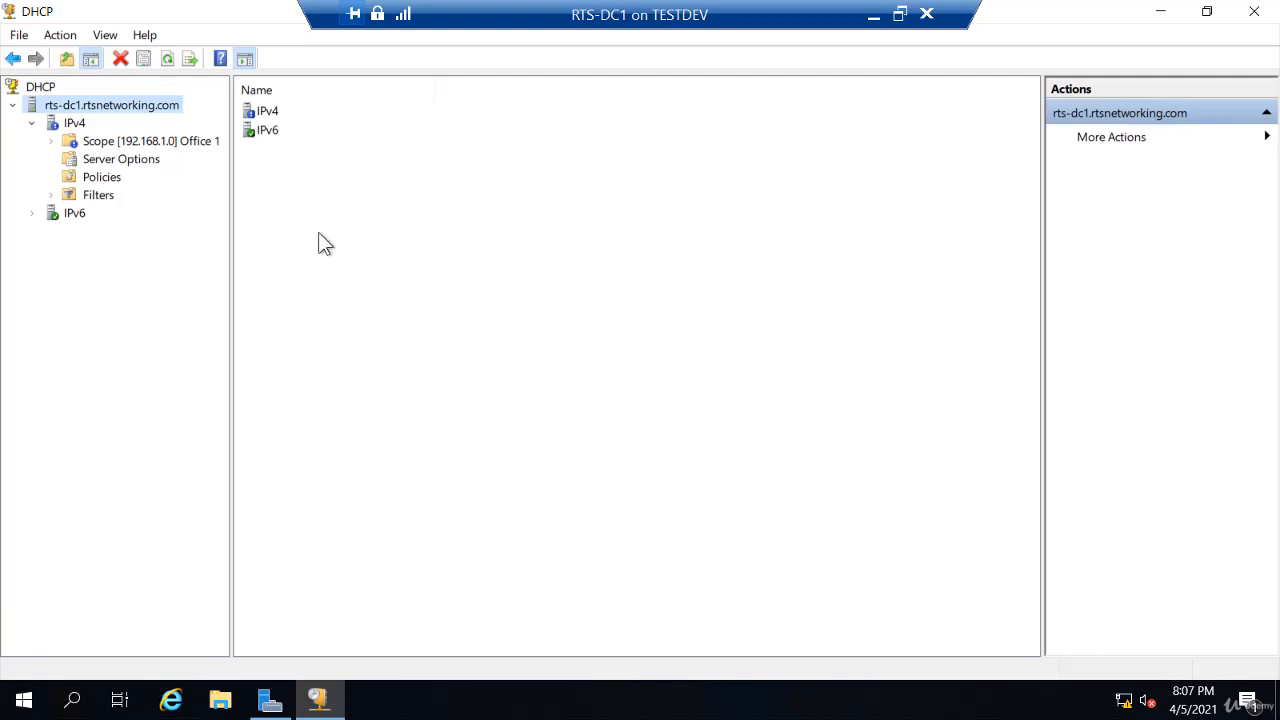
# - Expand the Office 1 scope and view its address leases
pyautogui.doubleClick(124, 147)
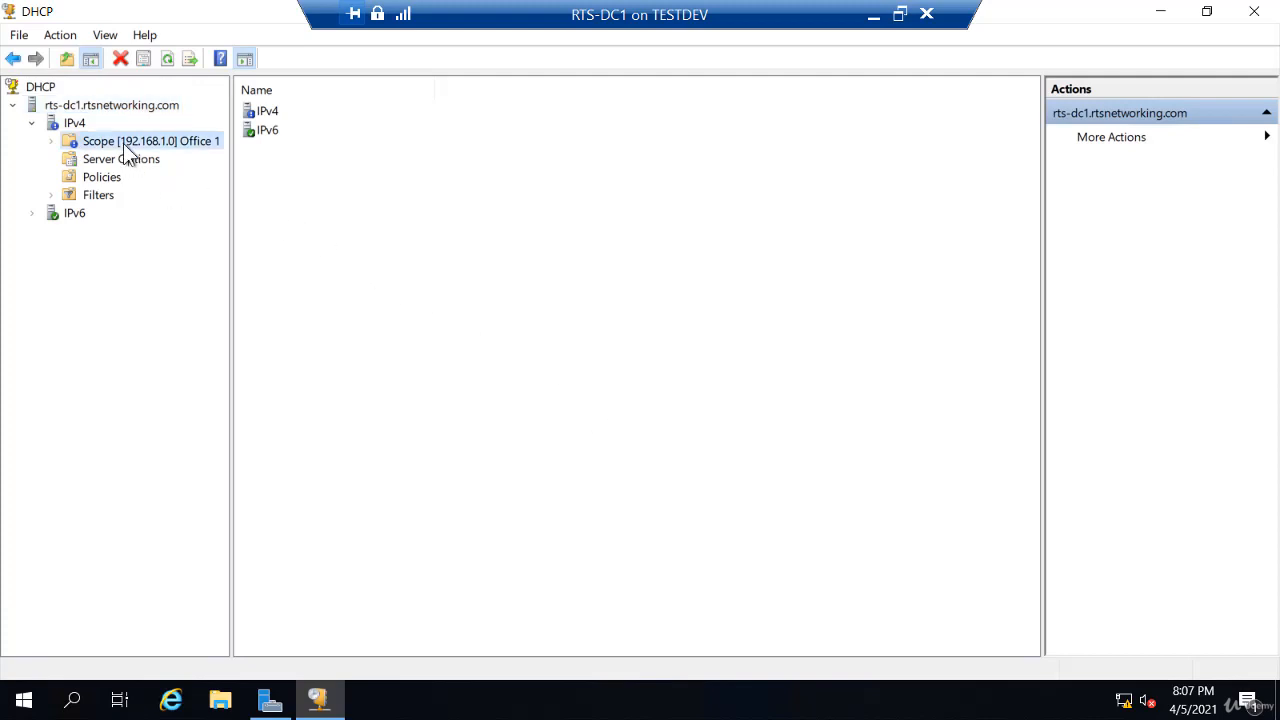
pyautogui.click(122, 178)
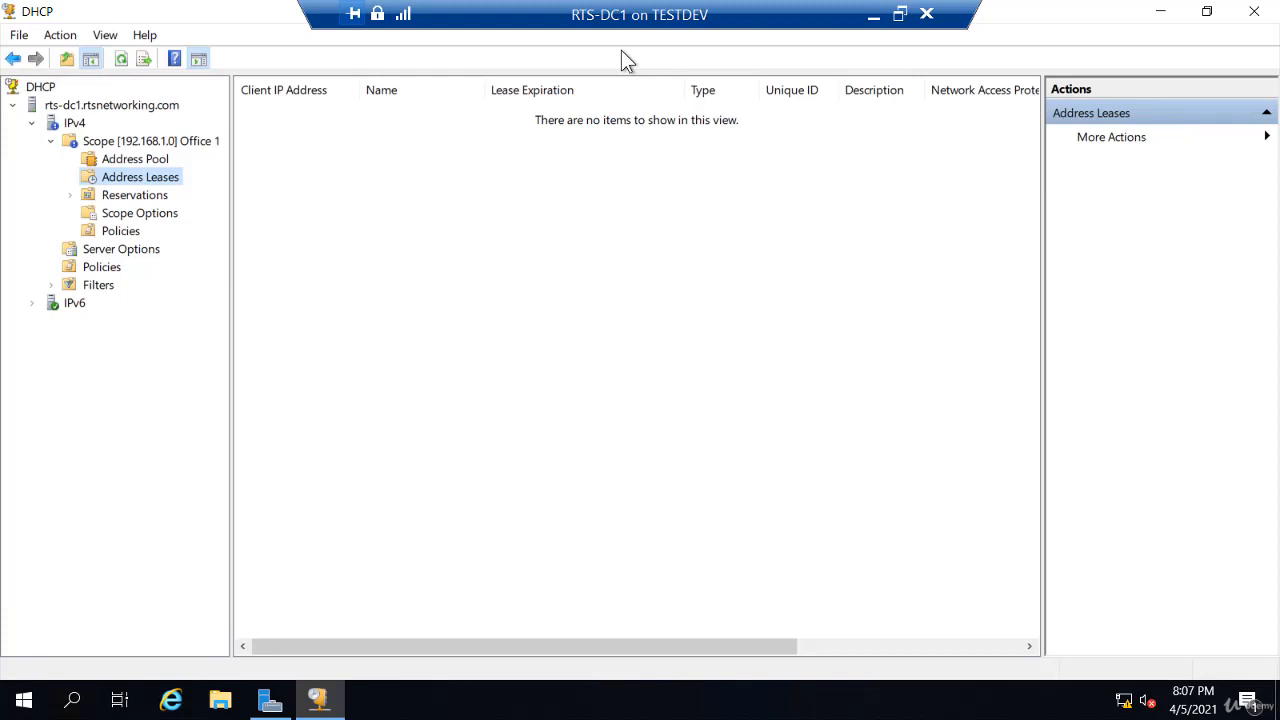
# - Minimize the RTS-DC1 virtual machine session and switch to the RTS-SVR1 session
pyautogui.click(873, 14)
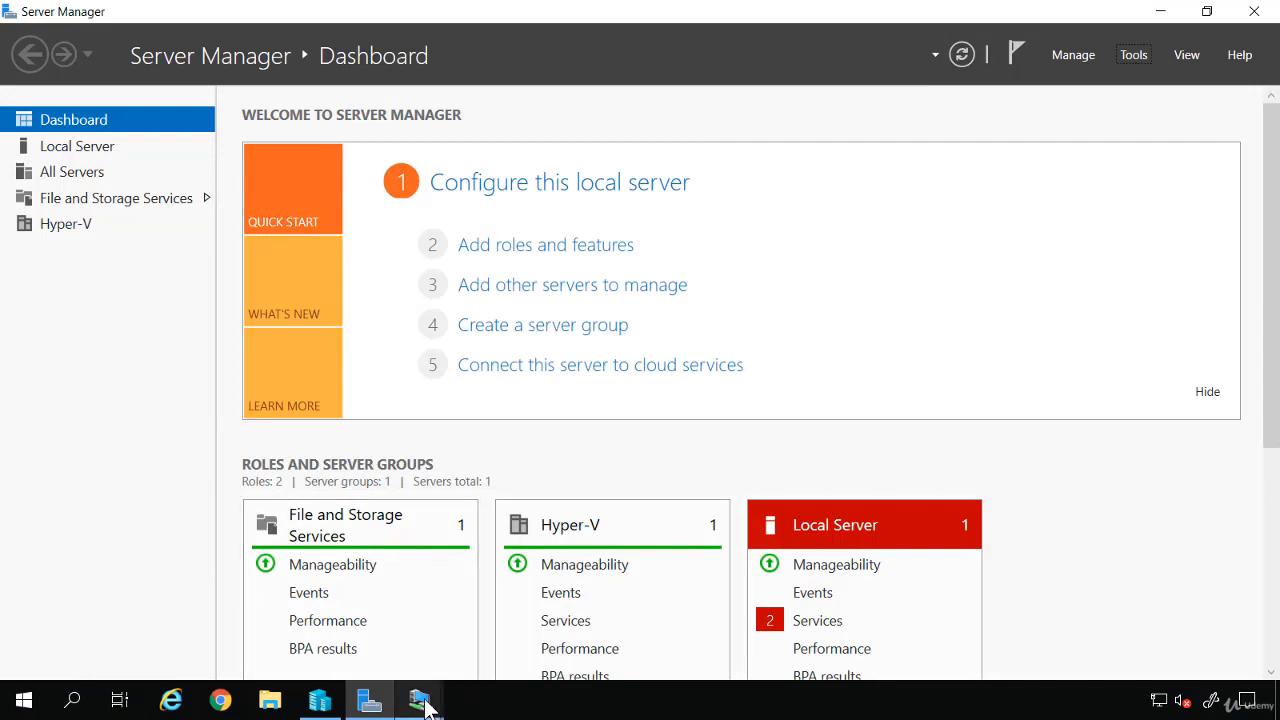
pyautogui.moveTo(424, 701)
pyautogui.click(503, 611)
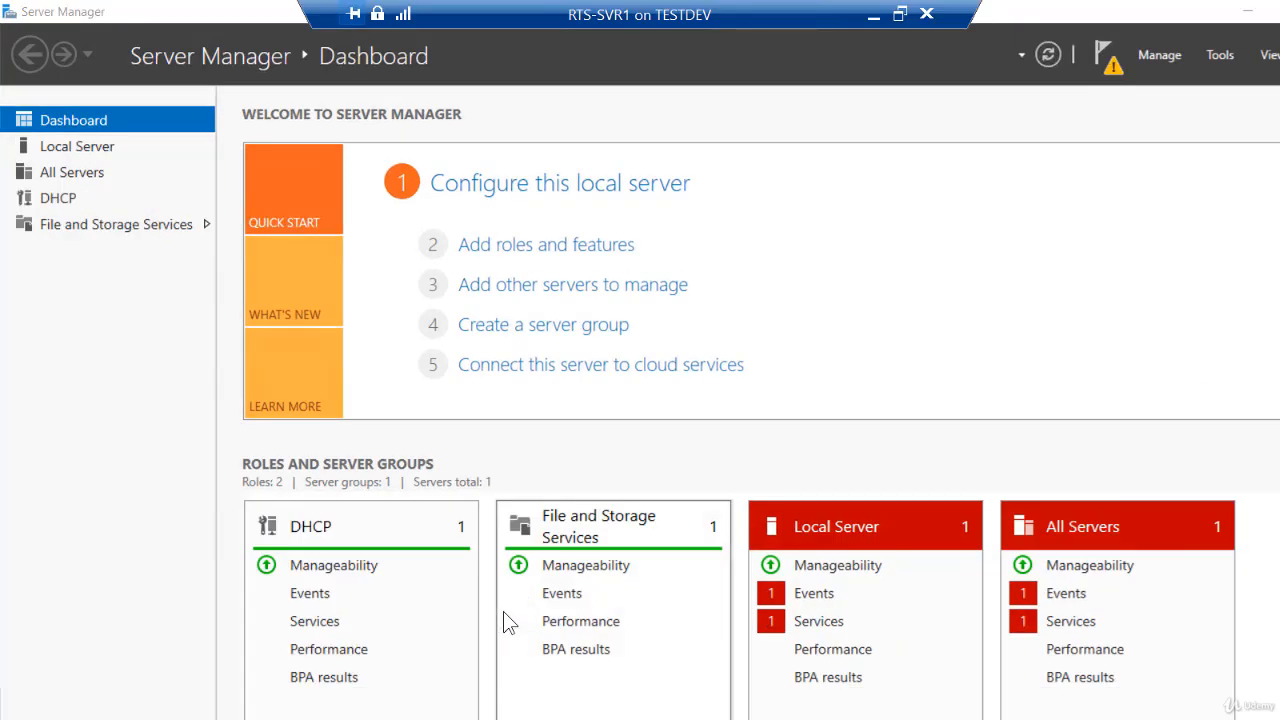
# - Set the local server's Ethernet adapter to obtain its IPv4 address and DNS server address automatically
pyautogui.click(99, 150)
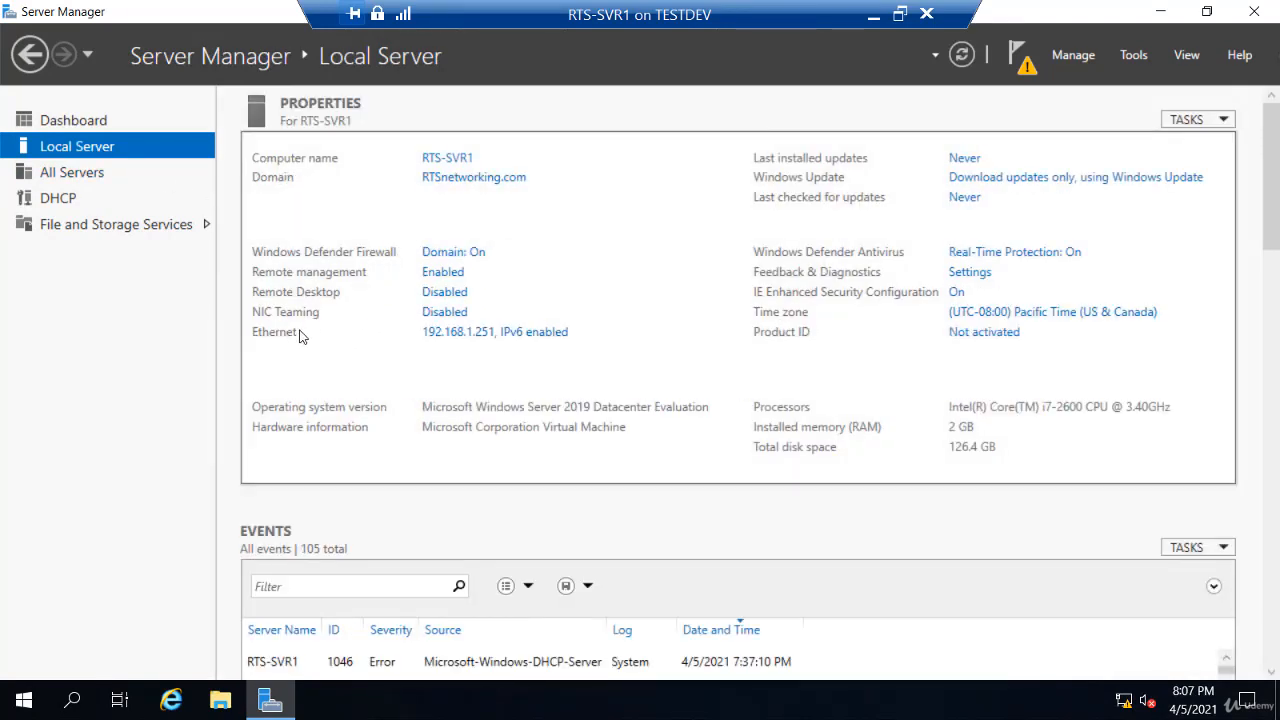
pyautogui.click(444, 334)
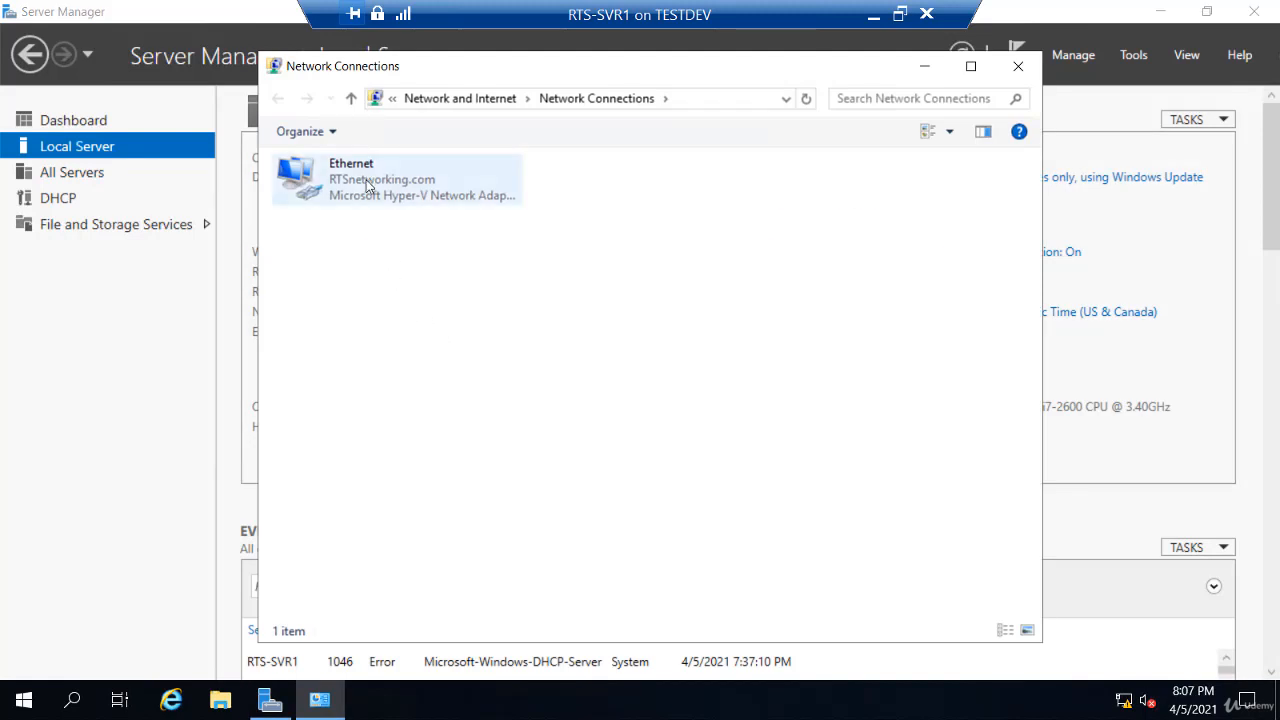
pyautogui.doubleClick(368, 181)
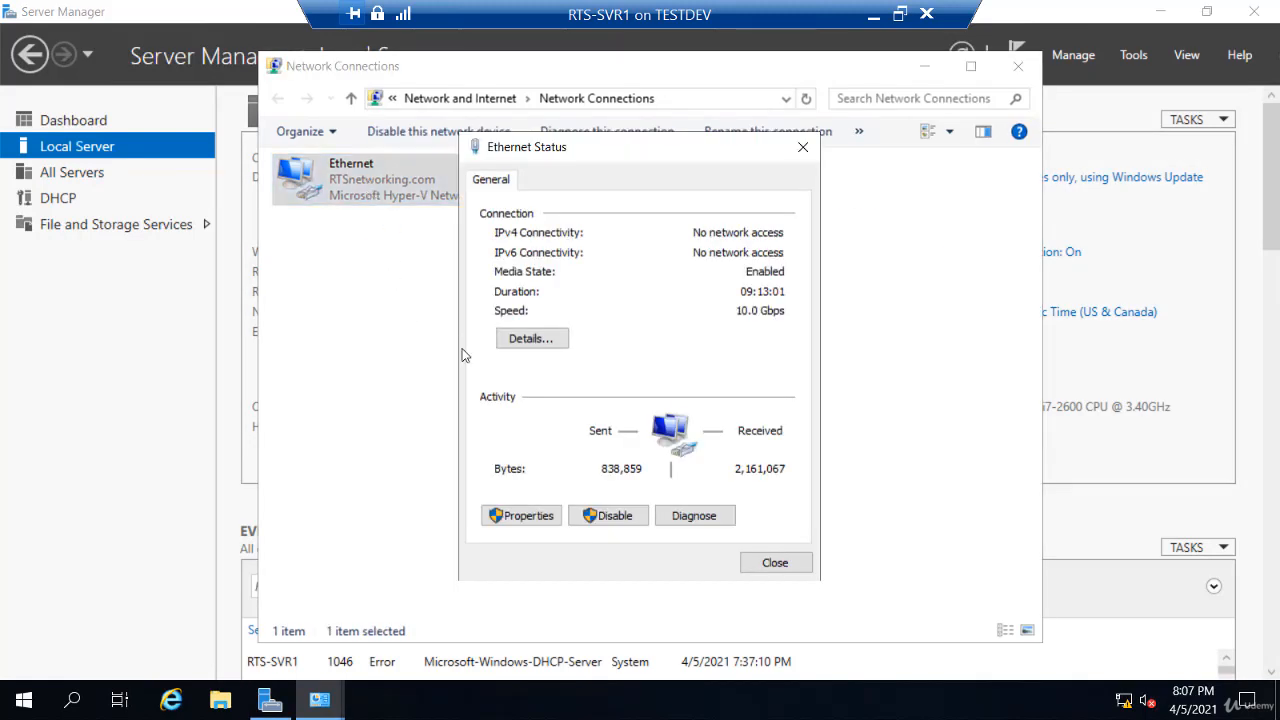
pyautogui.click(528, 515)
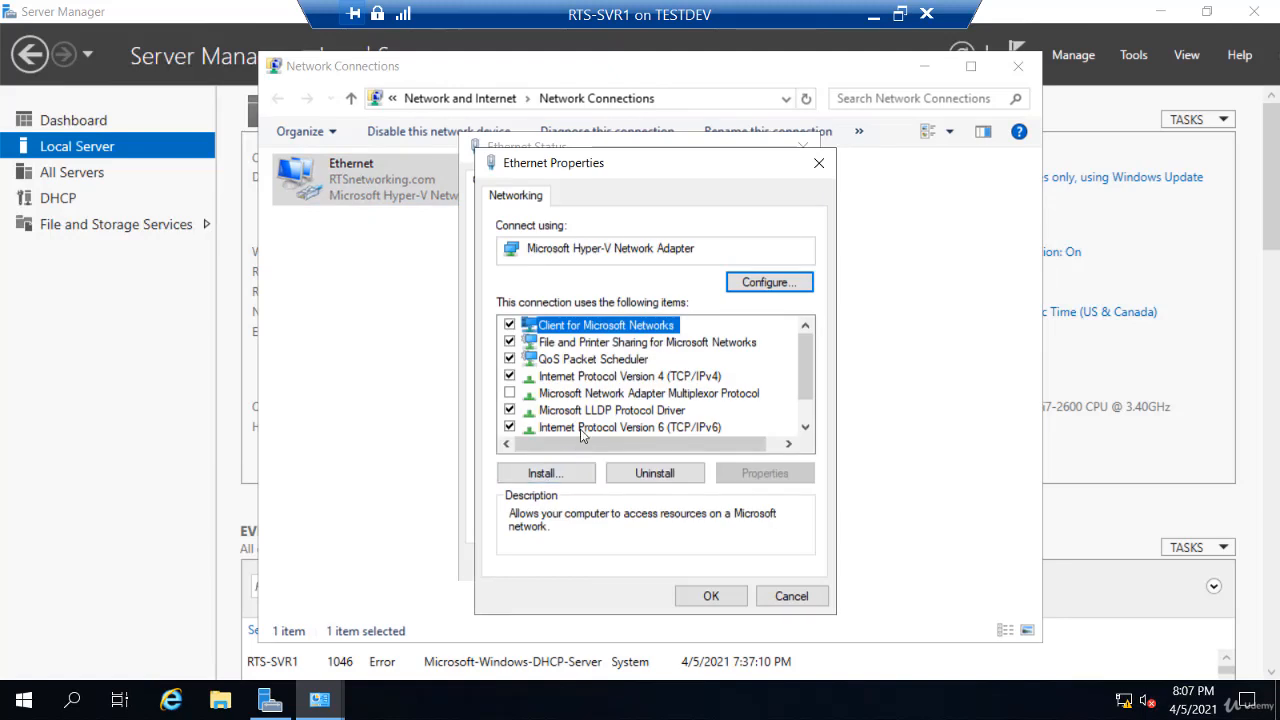
pyautogui.doubleClick(603, 378)
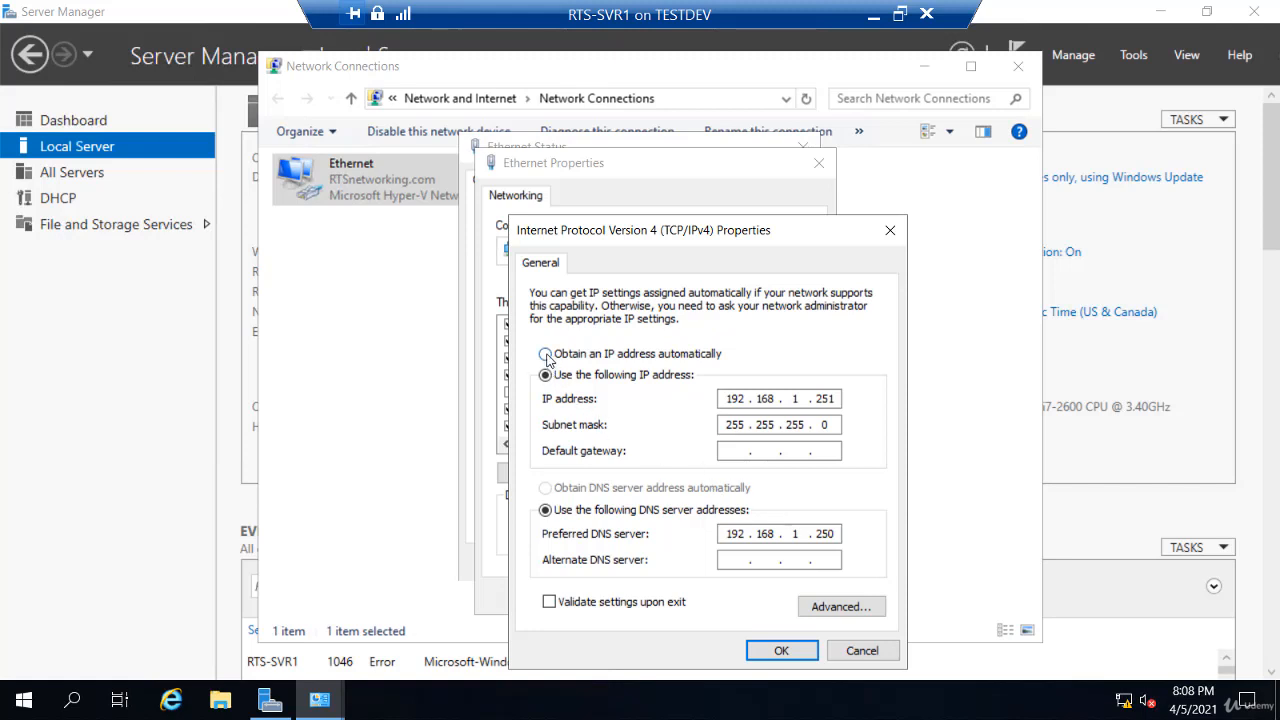
pyautogui.click(545, 354)
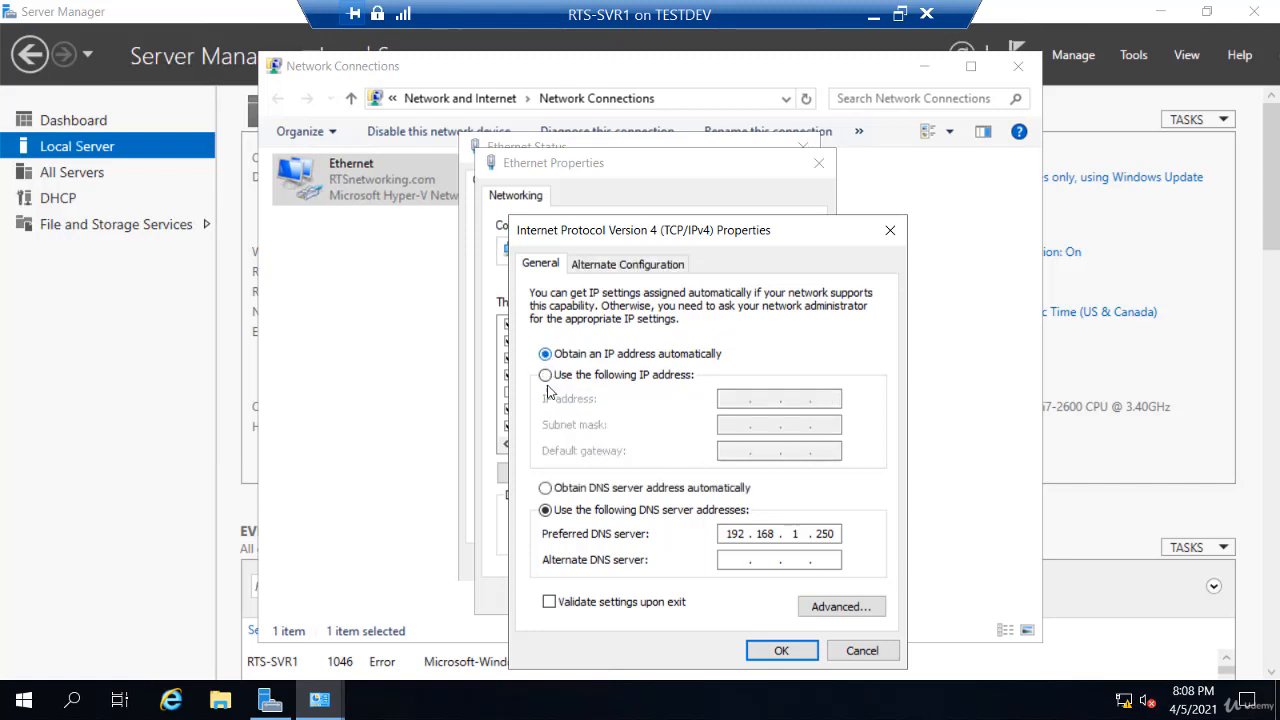
pyautogui.click(545, 488)
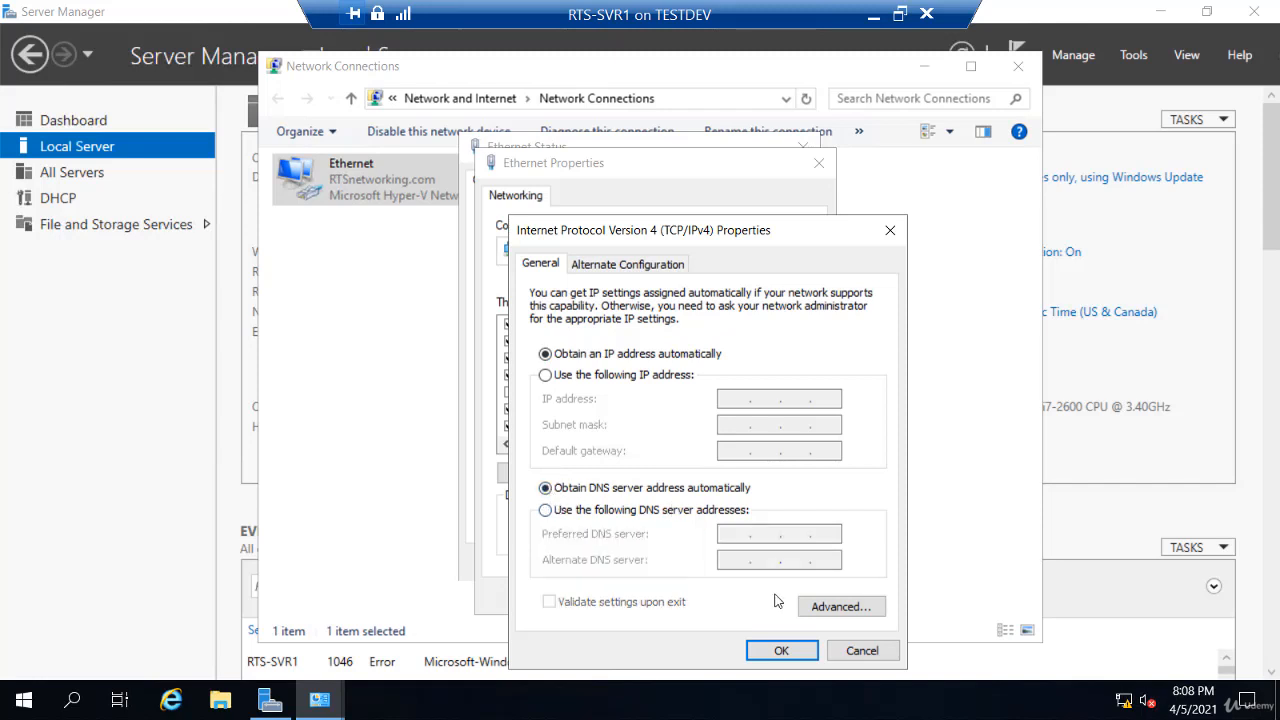
pyautogui.click(789, 658)
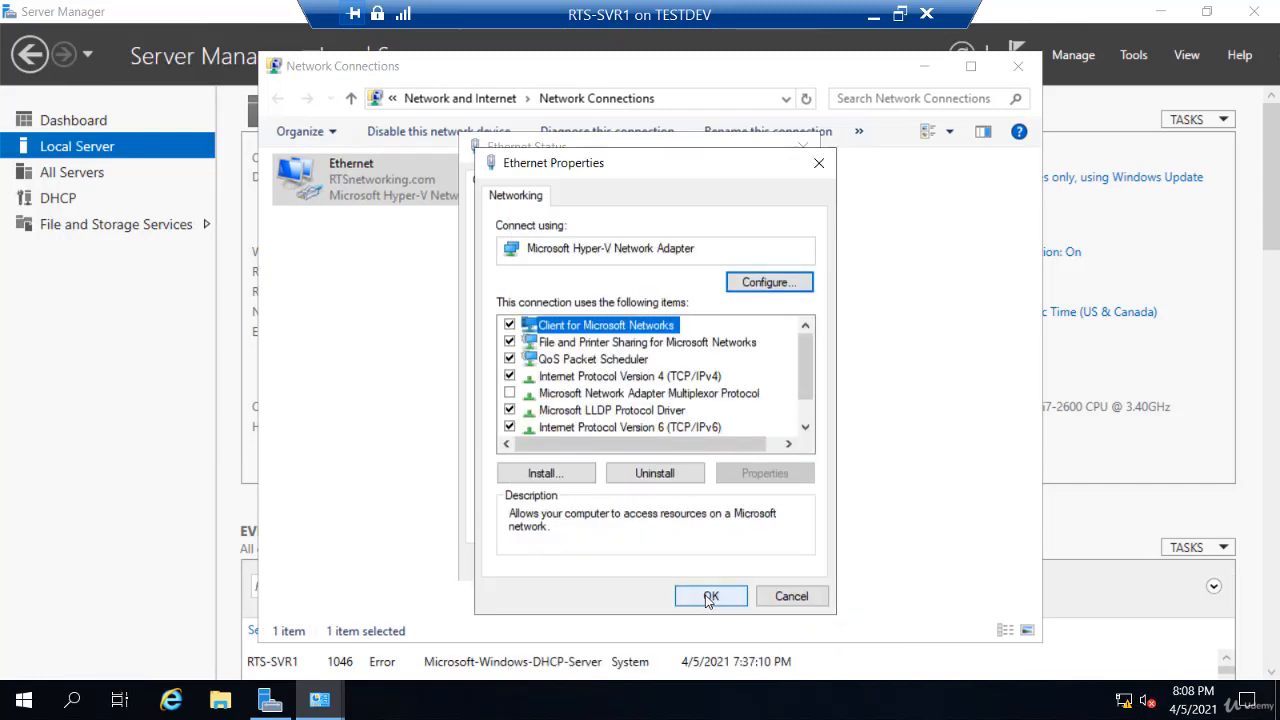
pyautogui.click(706, 598)
pyautogui.click(771, 563)
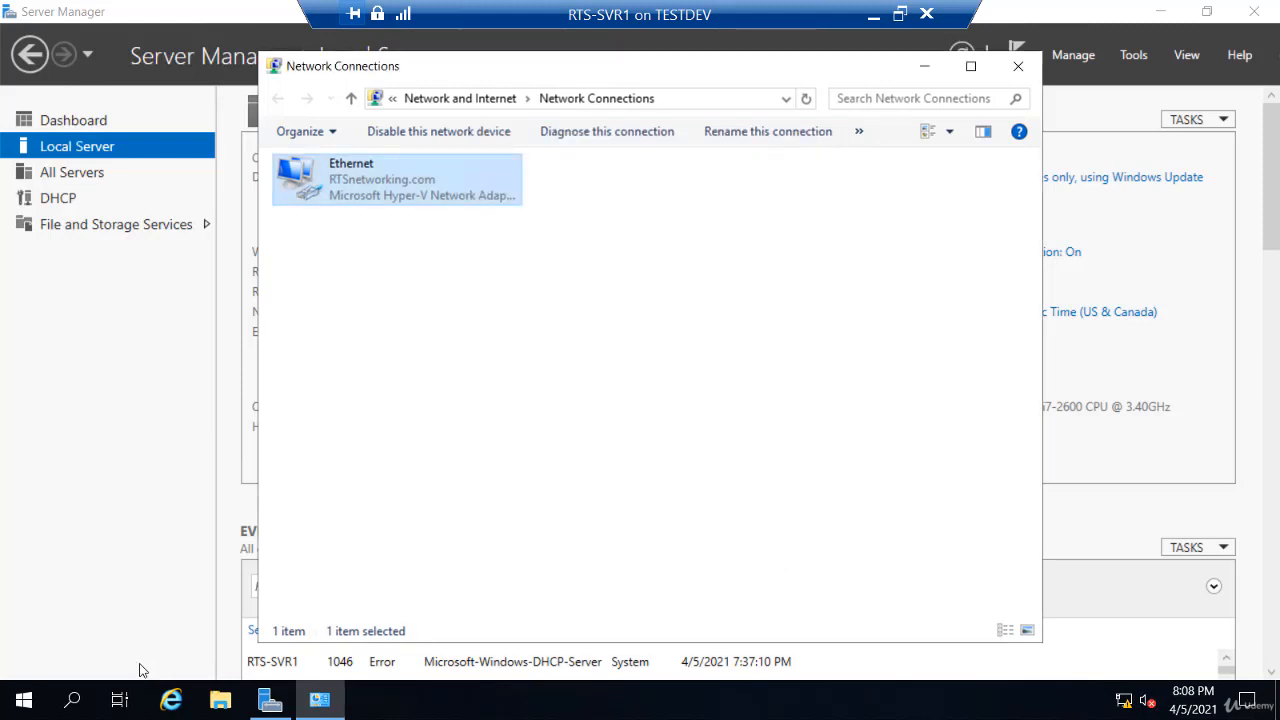
# - Start Windows PowerShell on RTS-SVR1 and run ipconfig to check the adapter's address
pyautogui.rightClick(30, 706)
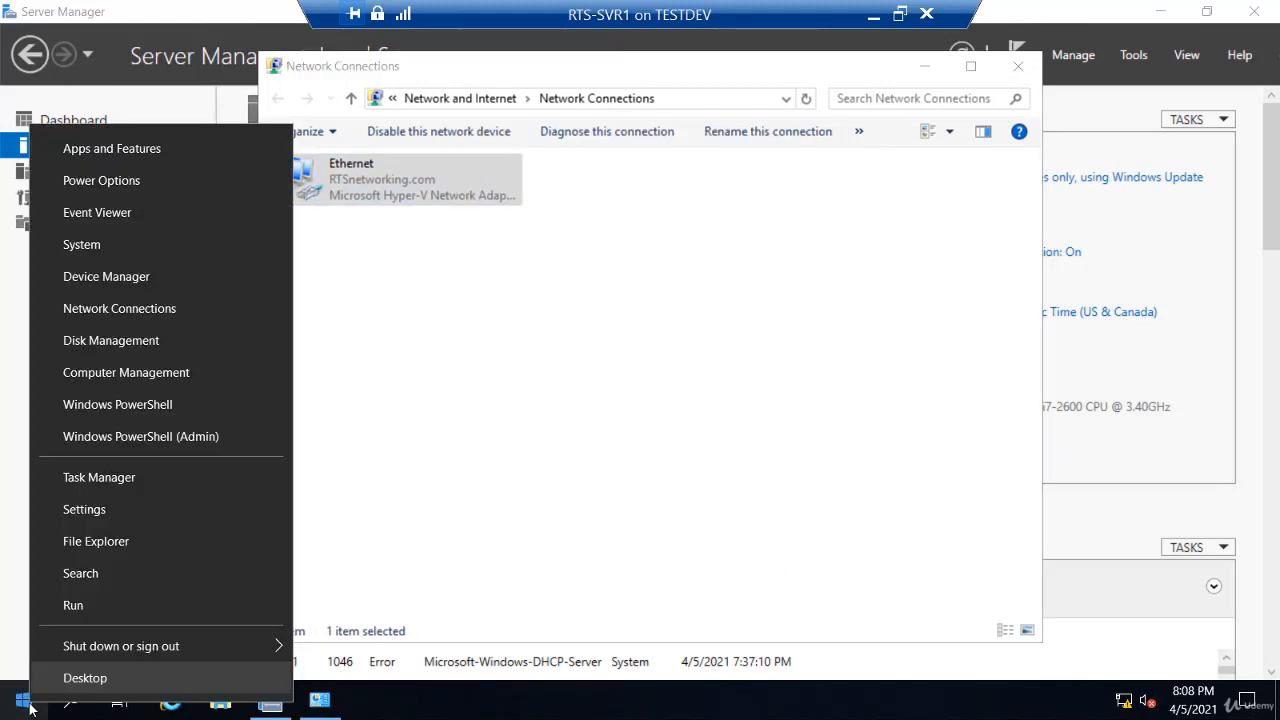
pyautogui.click(162, 406)
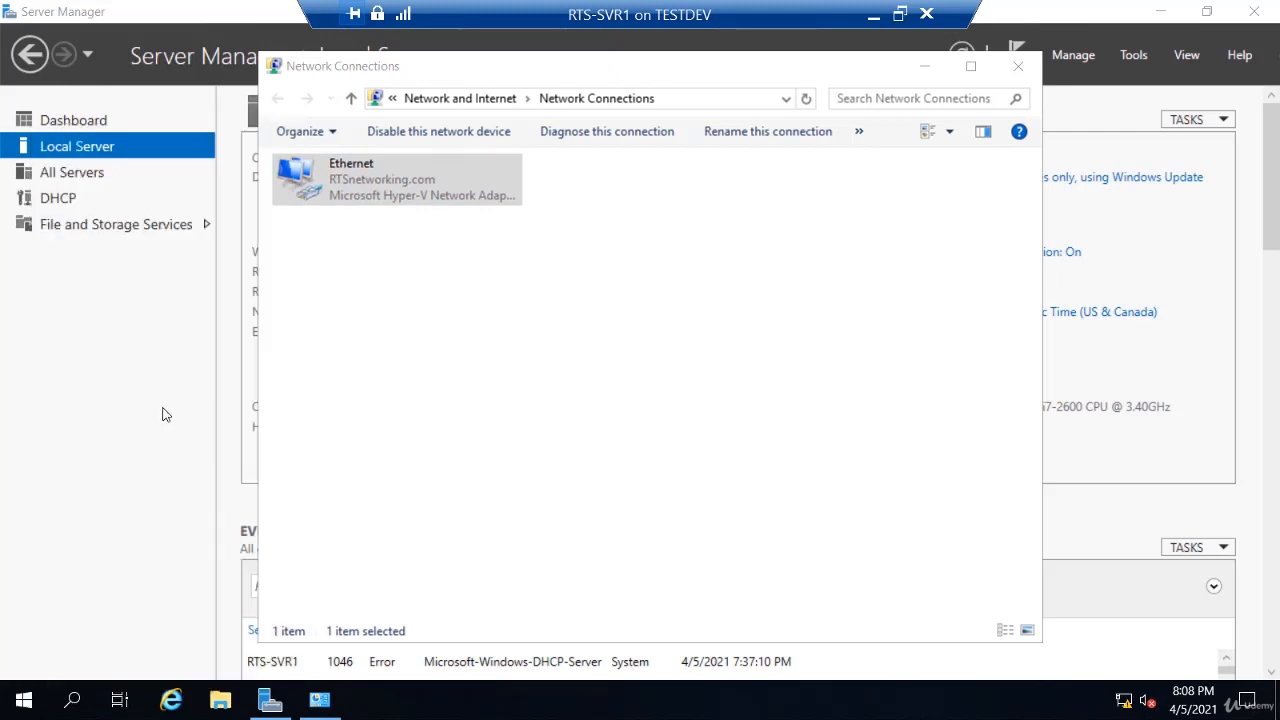
pyautogui.click(426, 346)
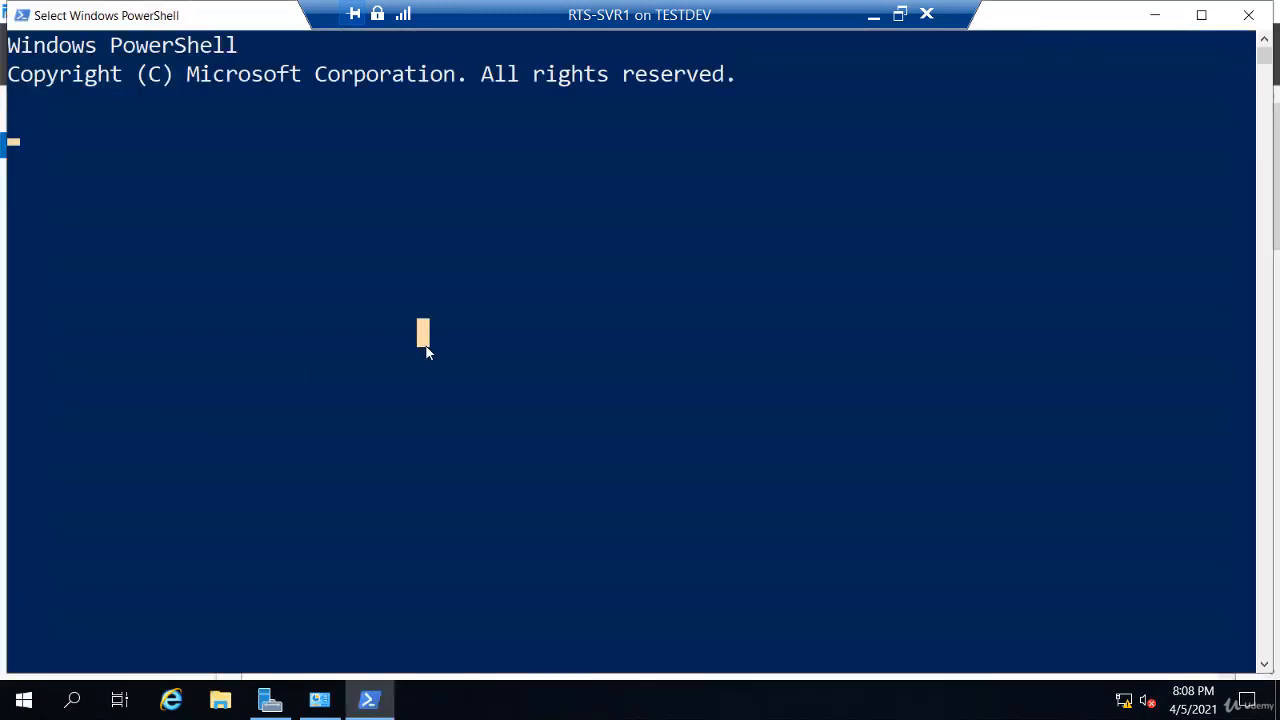
pyautogui.press('Escape')
pyautogui.write('ip')
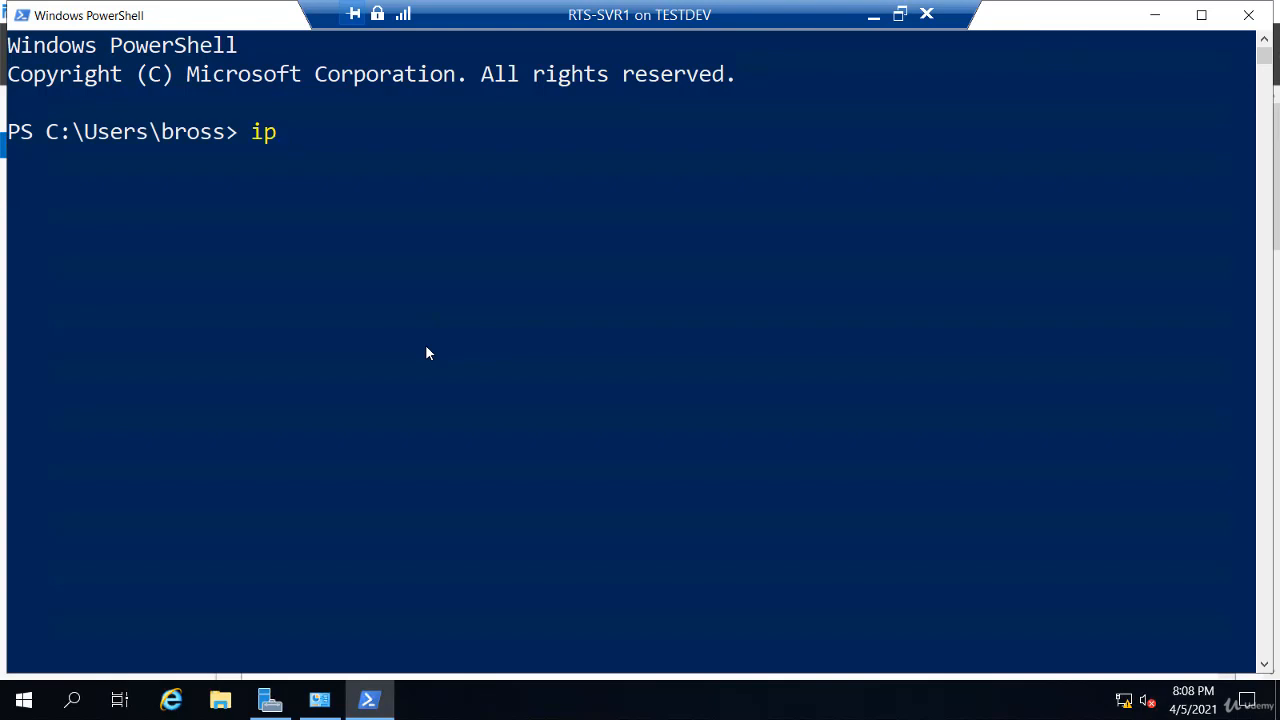
pyautogui.write('config')
pyautogui.press('Return')
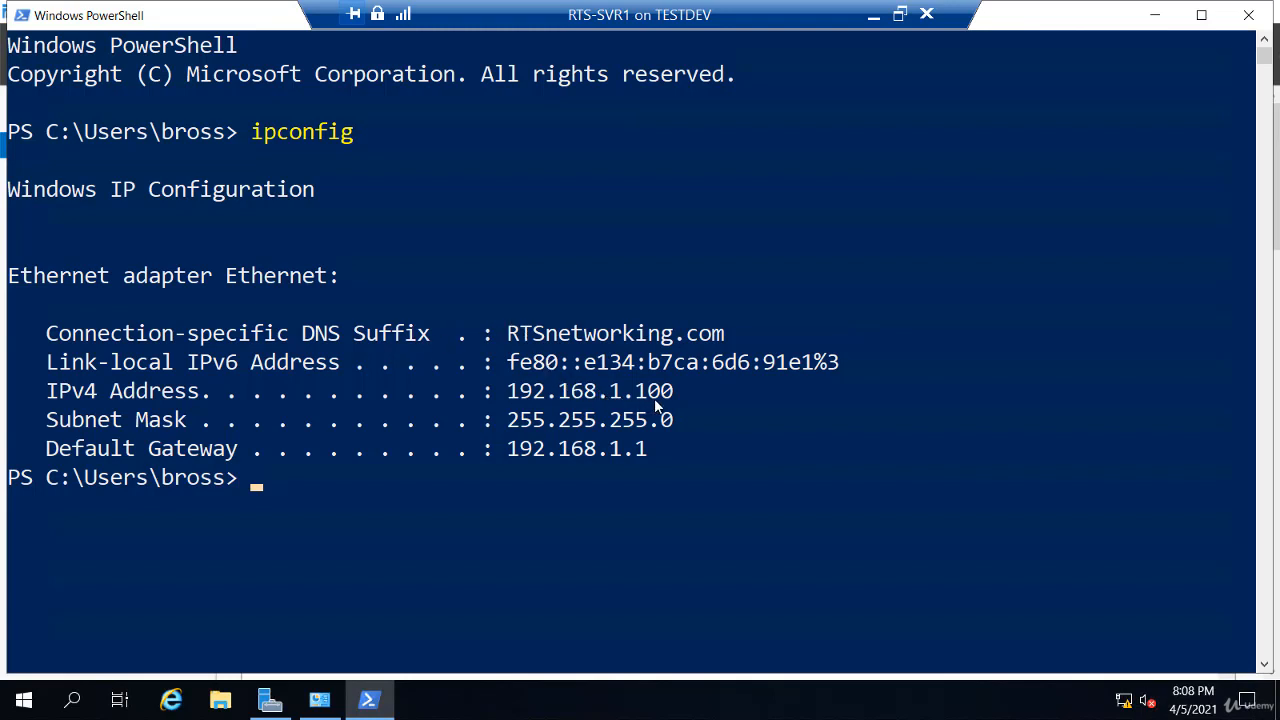
# - Run ipconfig /all, highlight the DHCP Server line in the output, and close PowerShell
pyautogui.press('Up')
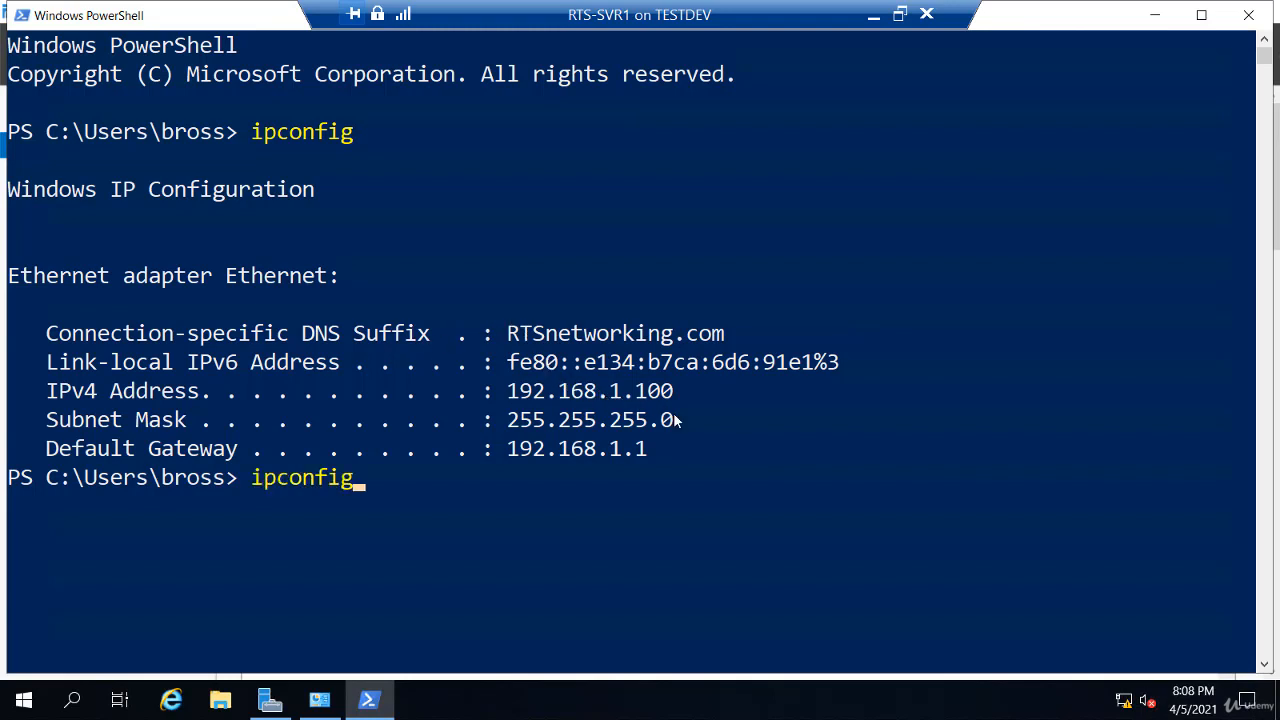
pyautogui.write('/all')
pyautogui.press('Return')
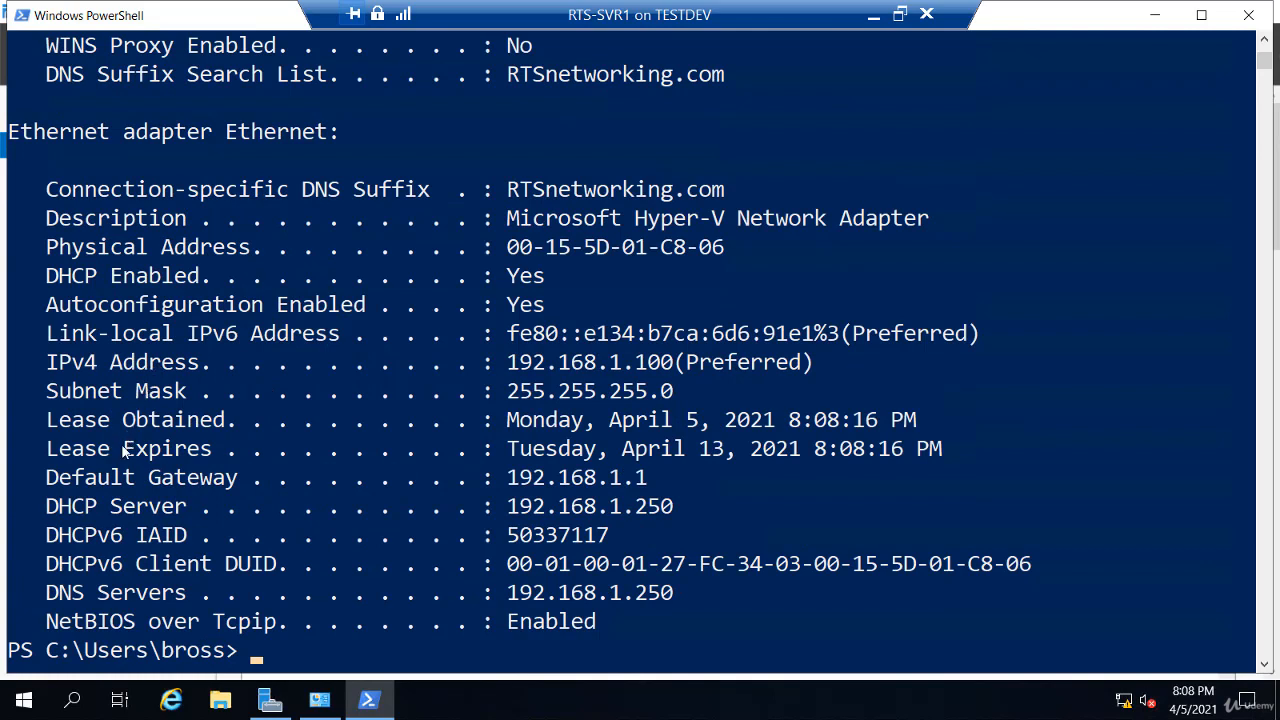
pyautogui.moveTo(50, 512); pyautogui.dragTo(661, 515)
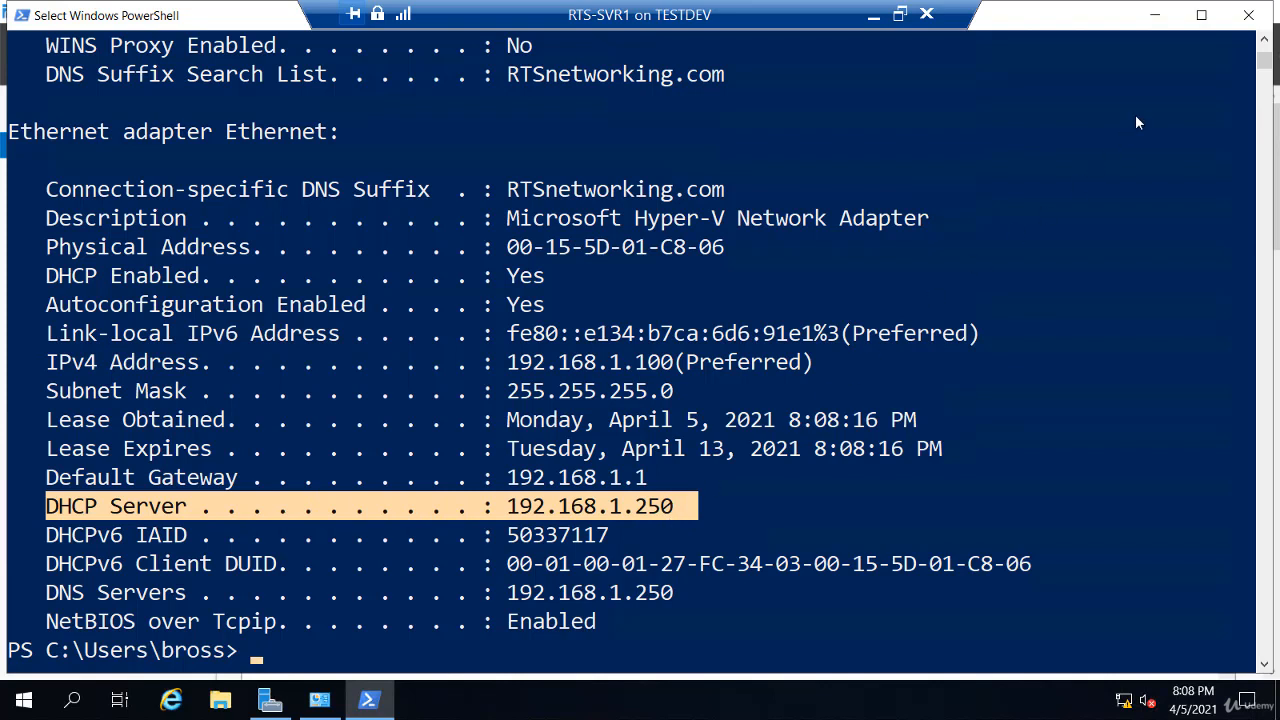
pyautogui.click(1249, 16)
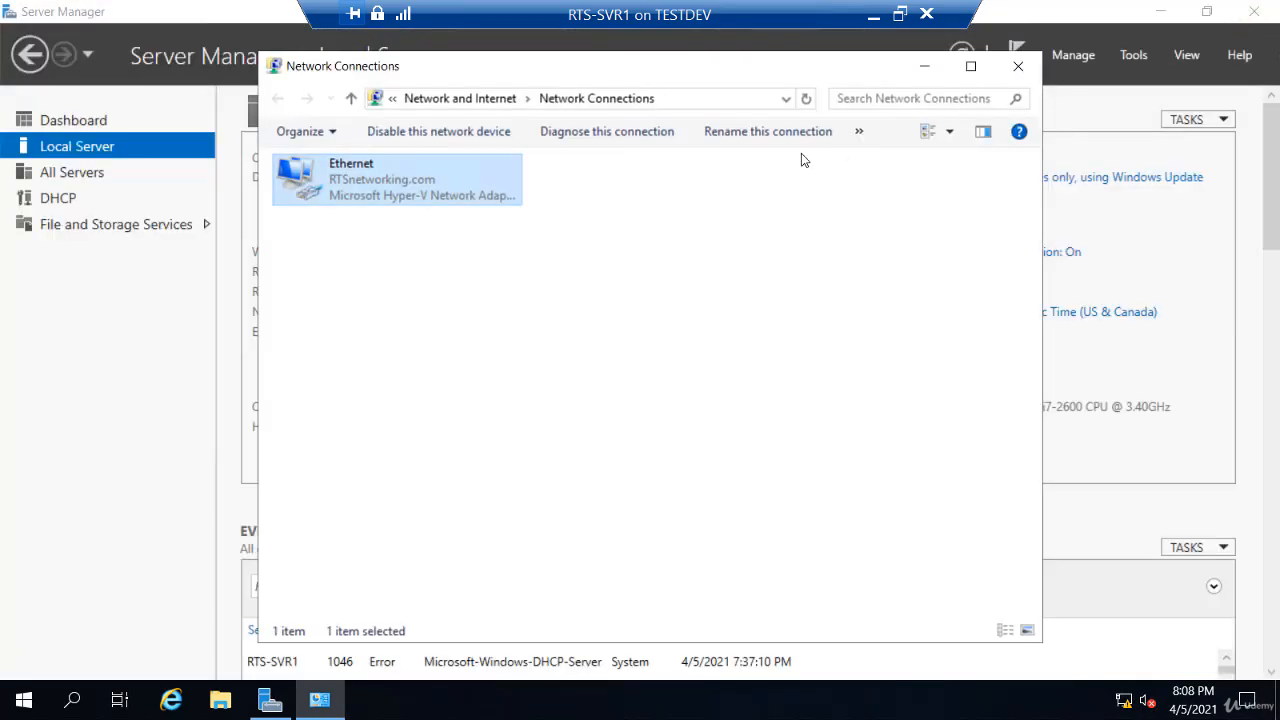
# - Give the Ethernet adapter the static IPv4 address 192.168.1.251 with subnet mask 255.255.255.0
pyautogui.doubleClick(394, 188)
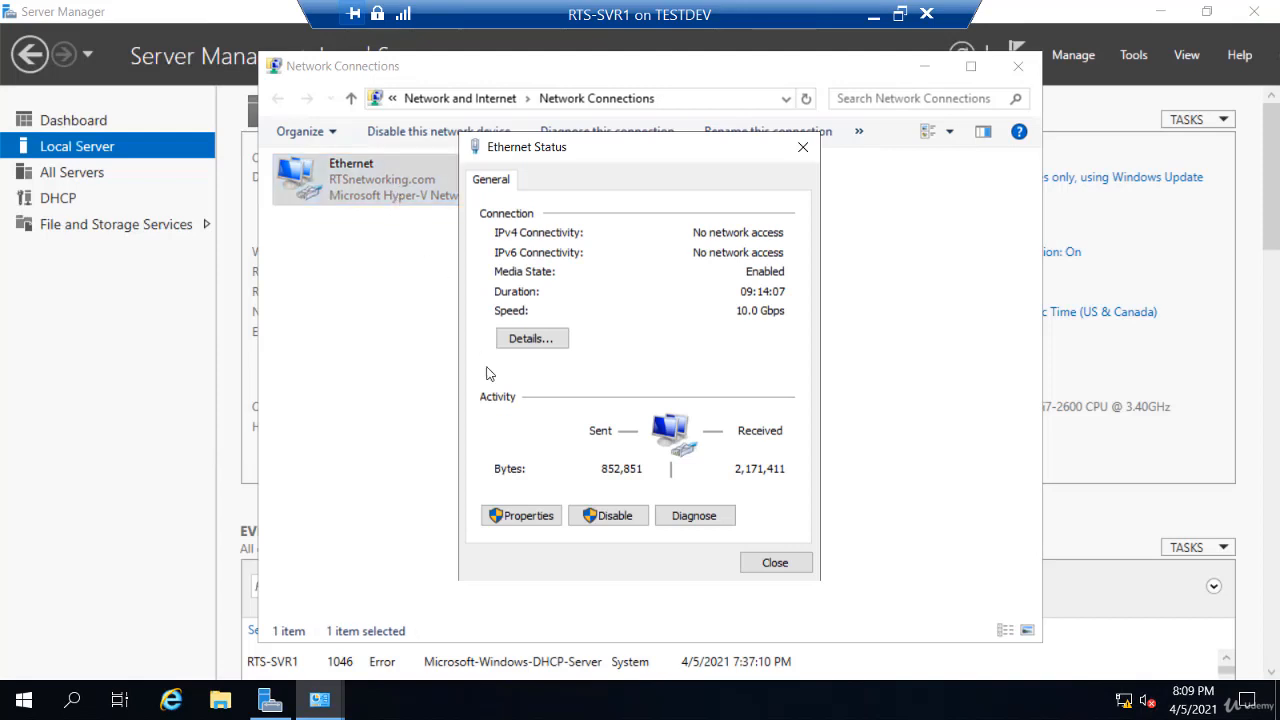
pyautogui.click(530, 516)
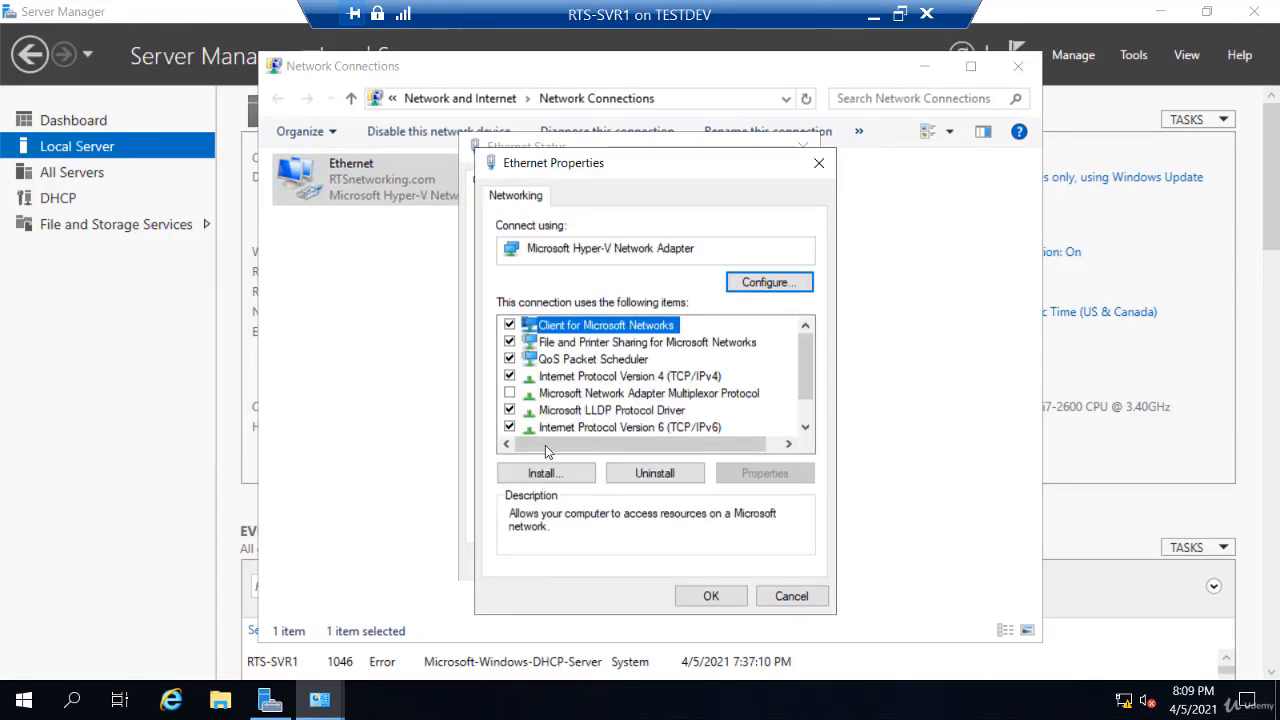
pyautogui.doubleClick(580, 376)
pyautogui.click(582, 375)
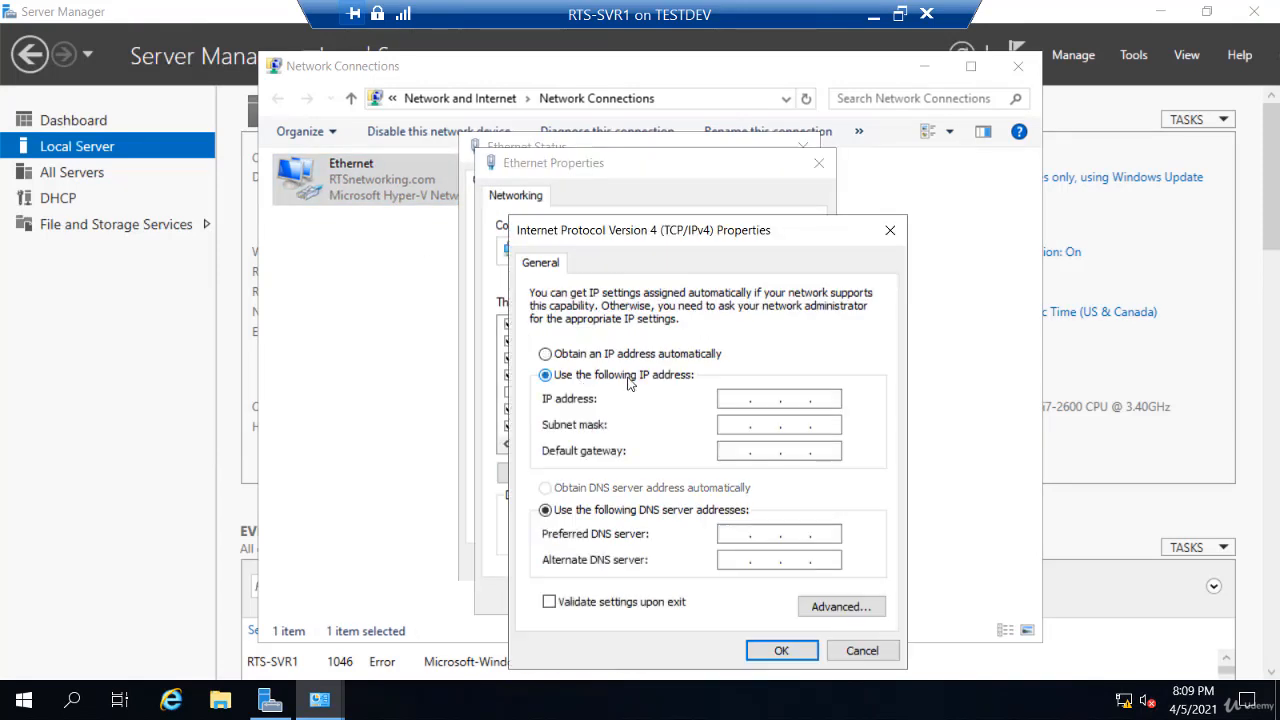
pyautogui.click(734, 398)
pyautogui.write('192 . 168 . 1 . 251')
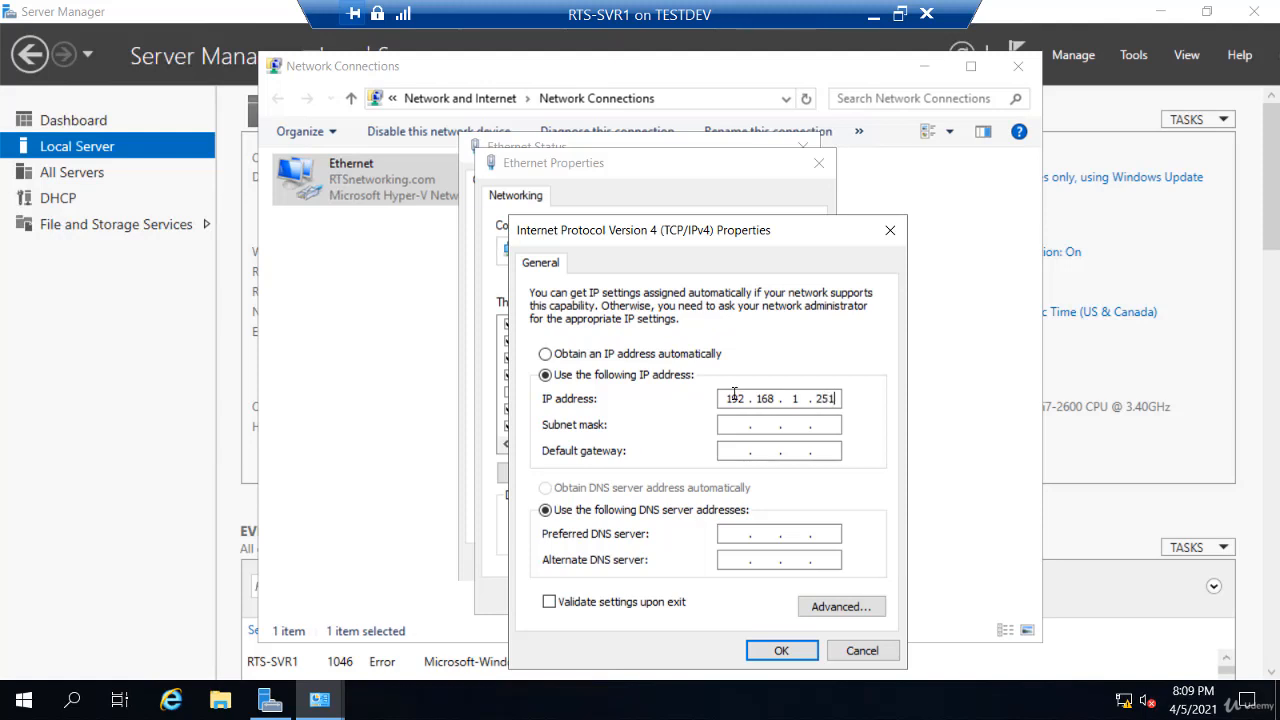
pyautogui.click(744, 431)
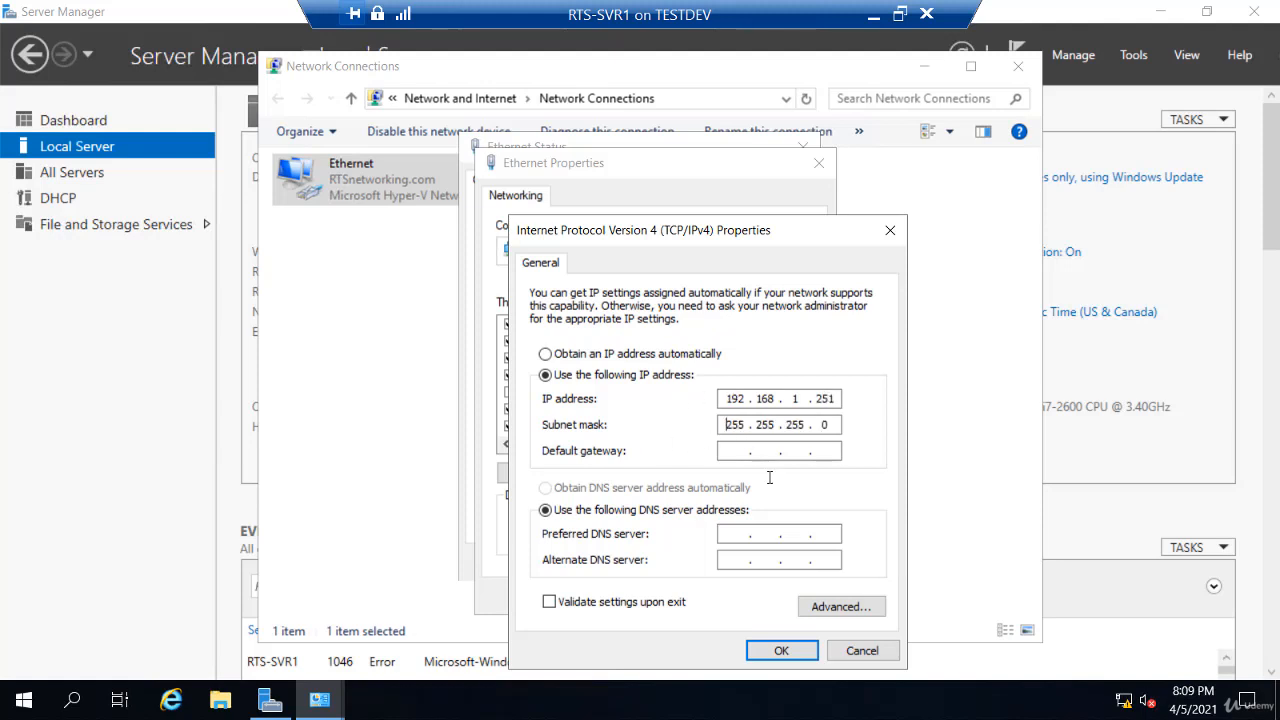
# - Set the preferred DNS server to 192.168.1.250, apply the adapter settings, and close Network Connections
pyautogui.click(735, 539)
pyautogui.write('192.168.1.250')
pyautogui.click(781, 650)
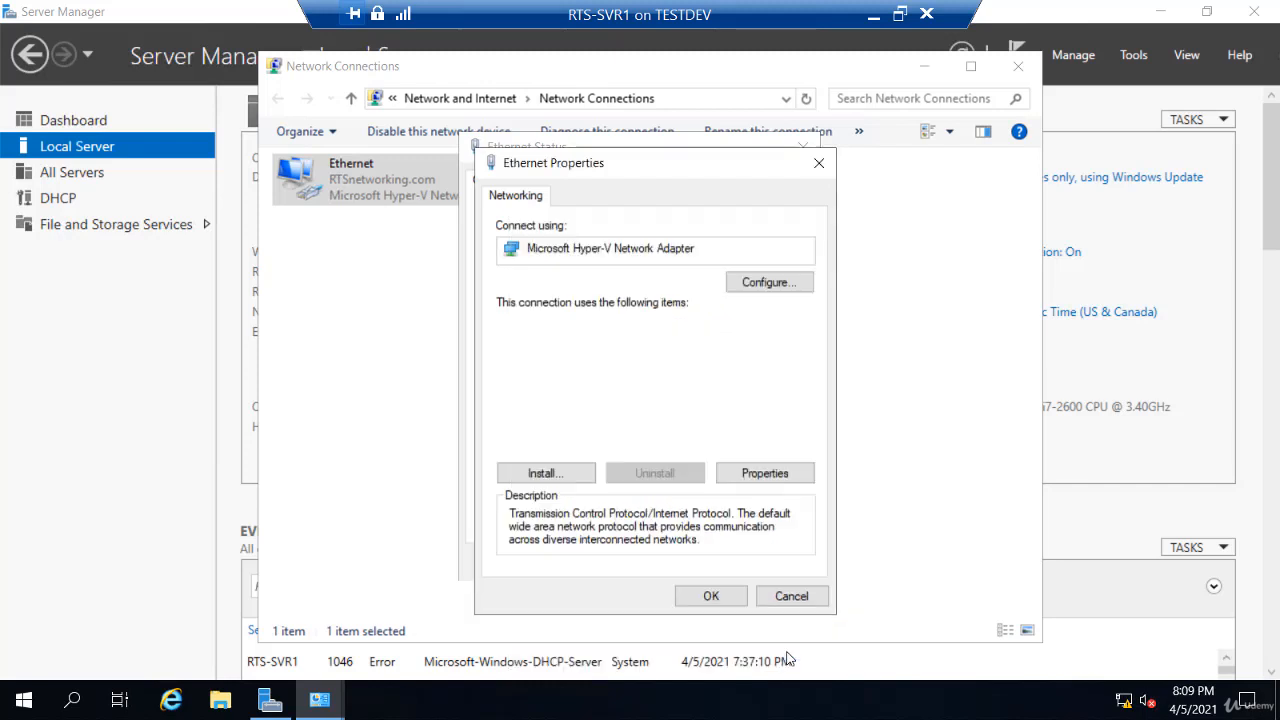
pyautogui.click(725, 600)
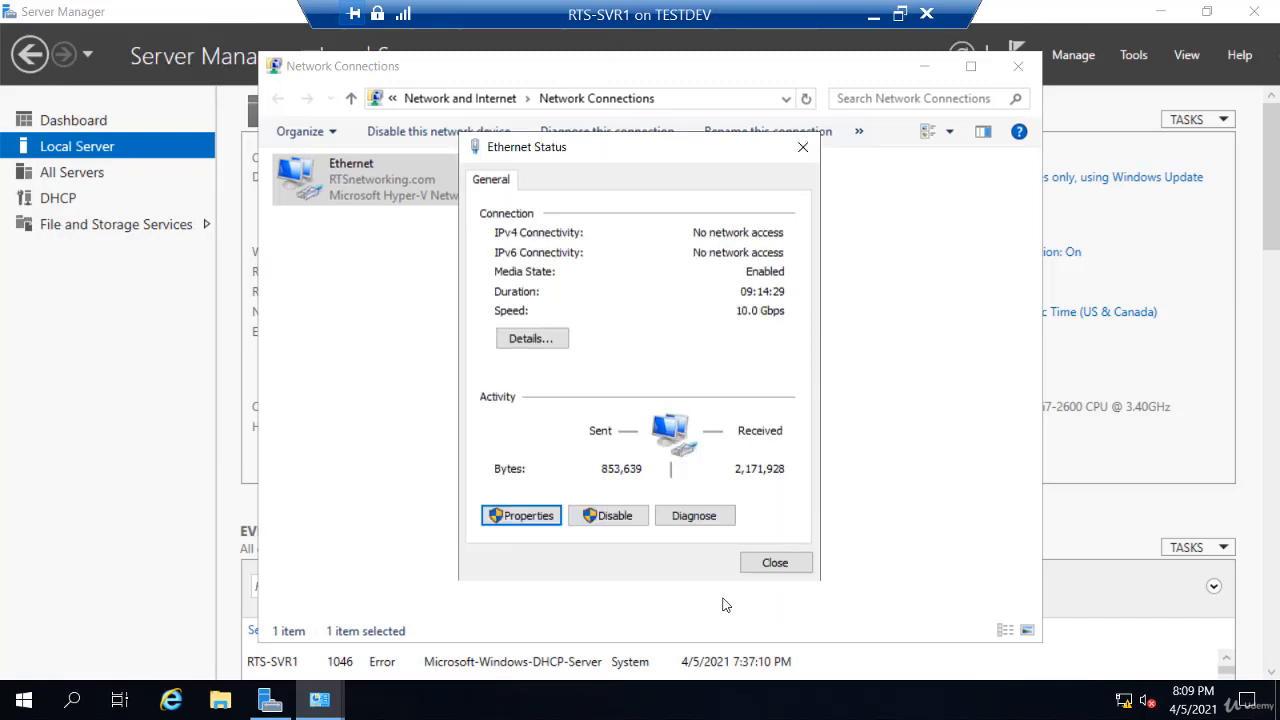
pyautogui.click(769, 570)
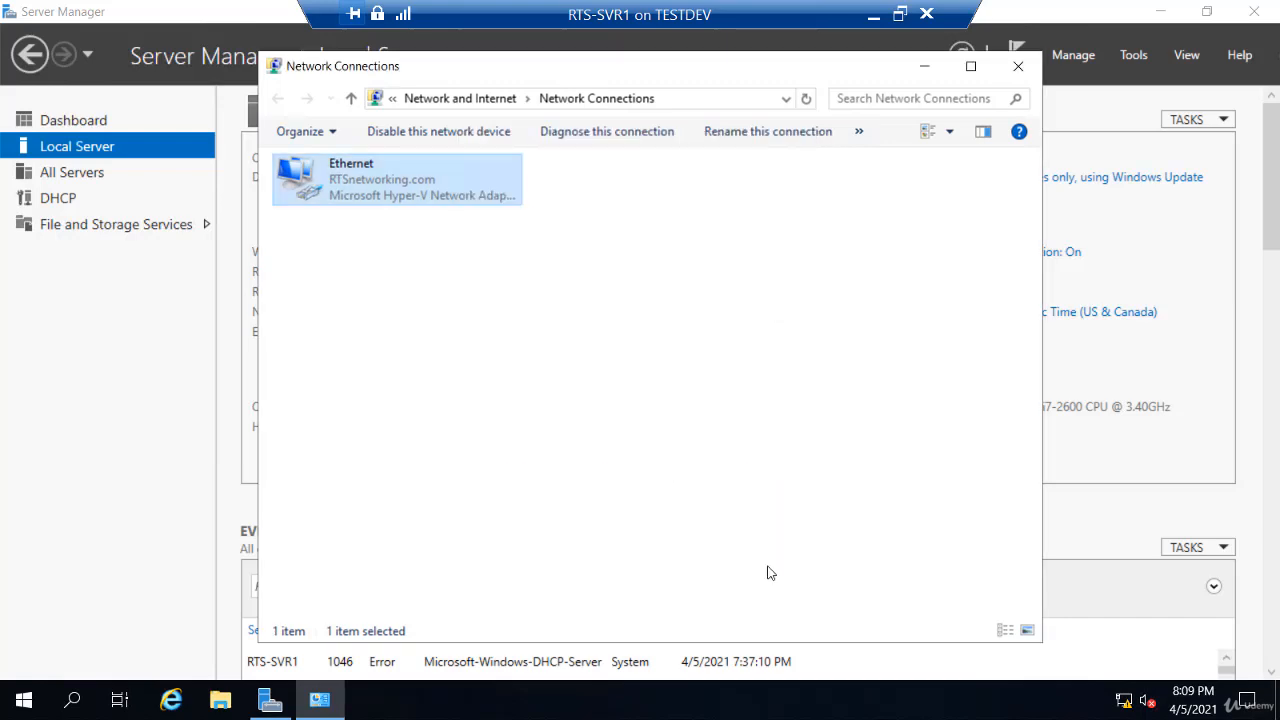
pyautogui.click(1028, 68)
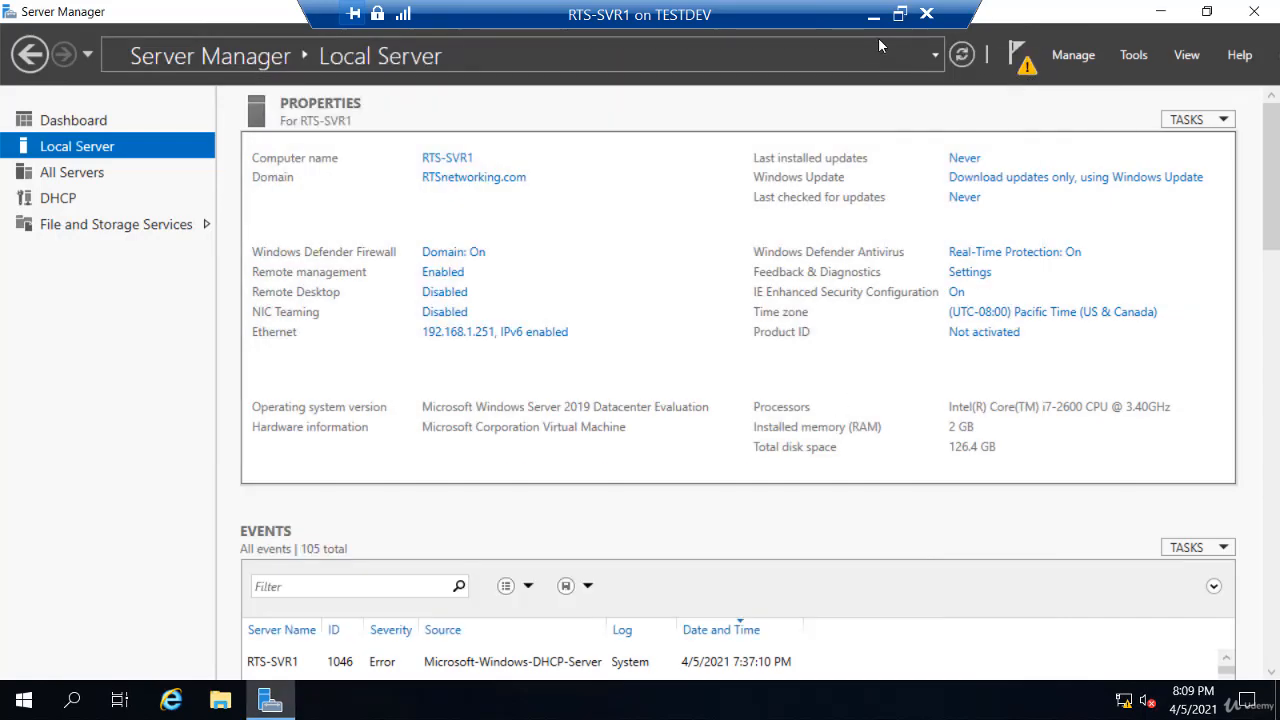
# - Switch from the RTS-SVR1 session to the RTS-DC1 session and refresh the Office 1 scope's address leases
pyautogui.click(874, 18)
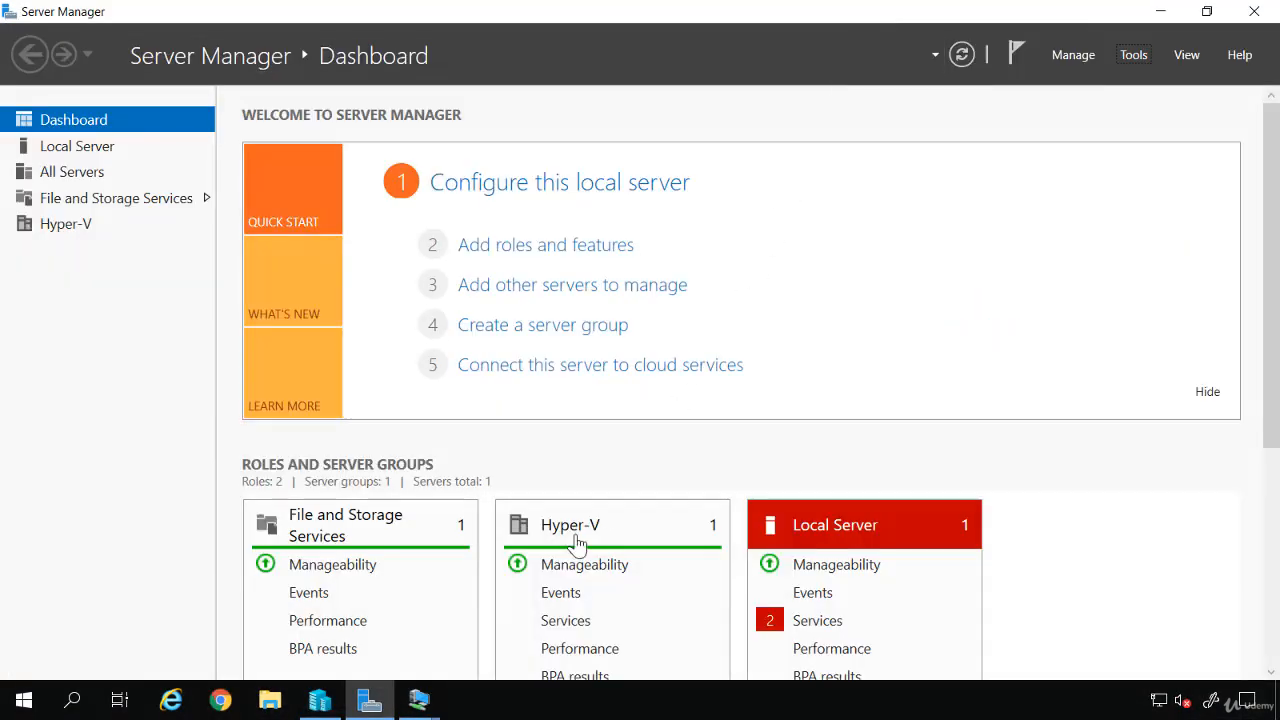
pyautogui.moveTo(418, 700)
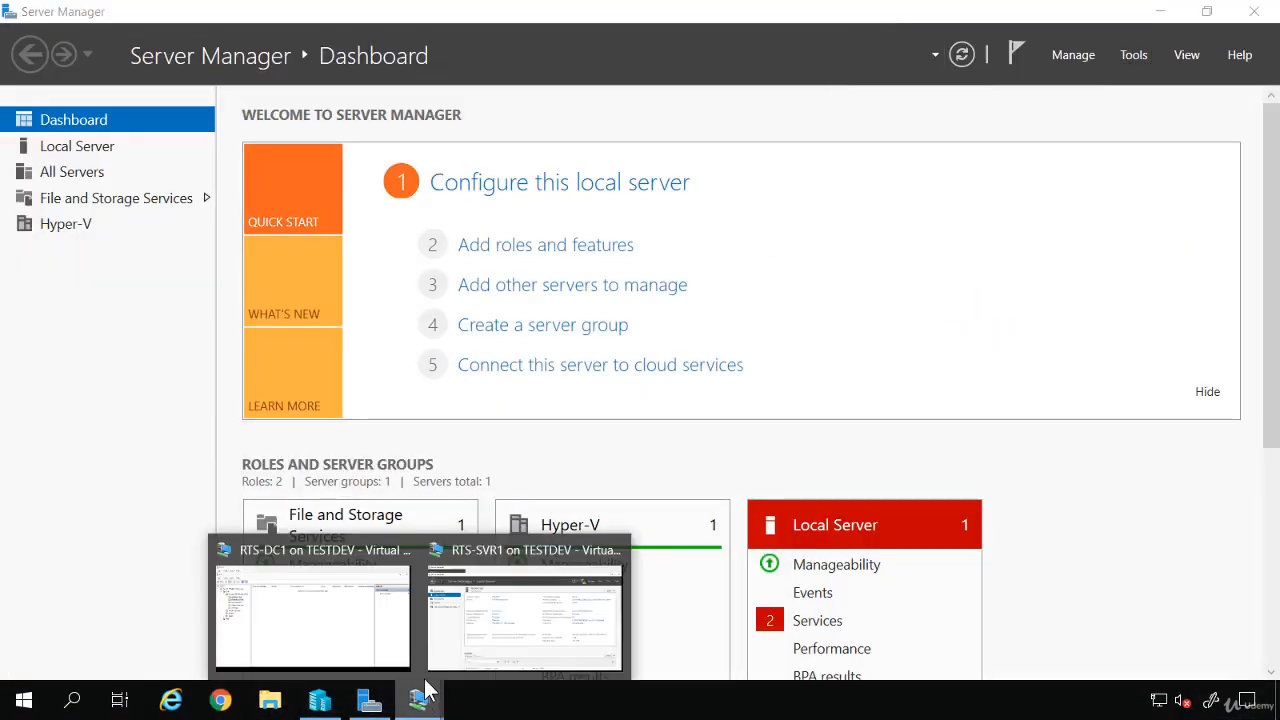
pyautogui.click(331, 628)
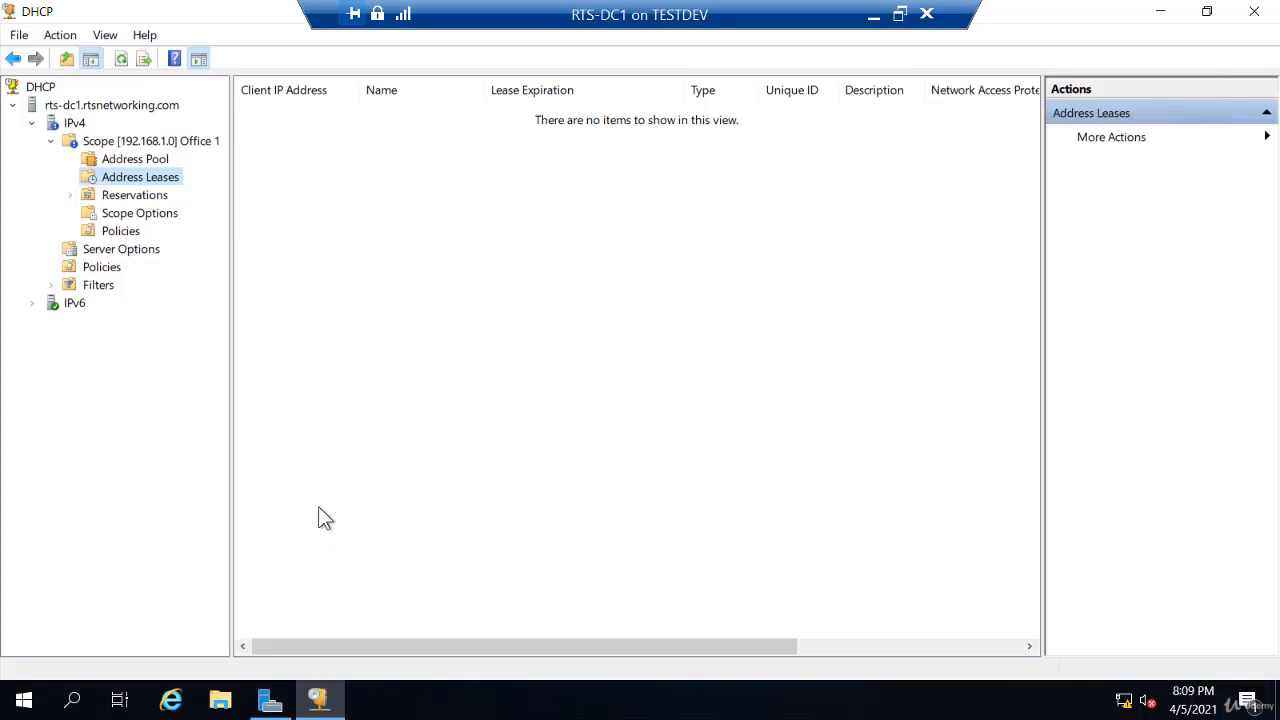
pyautogui.click(121, 59)
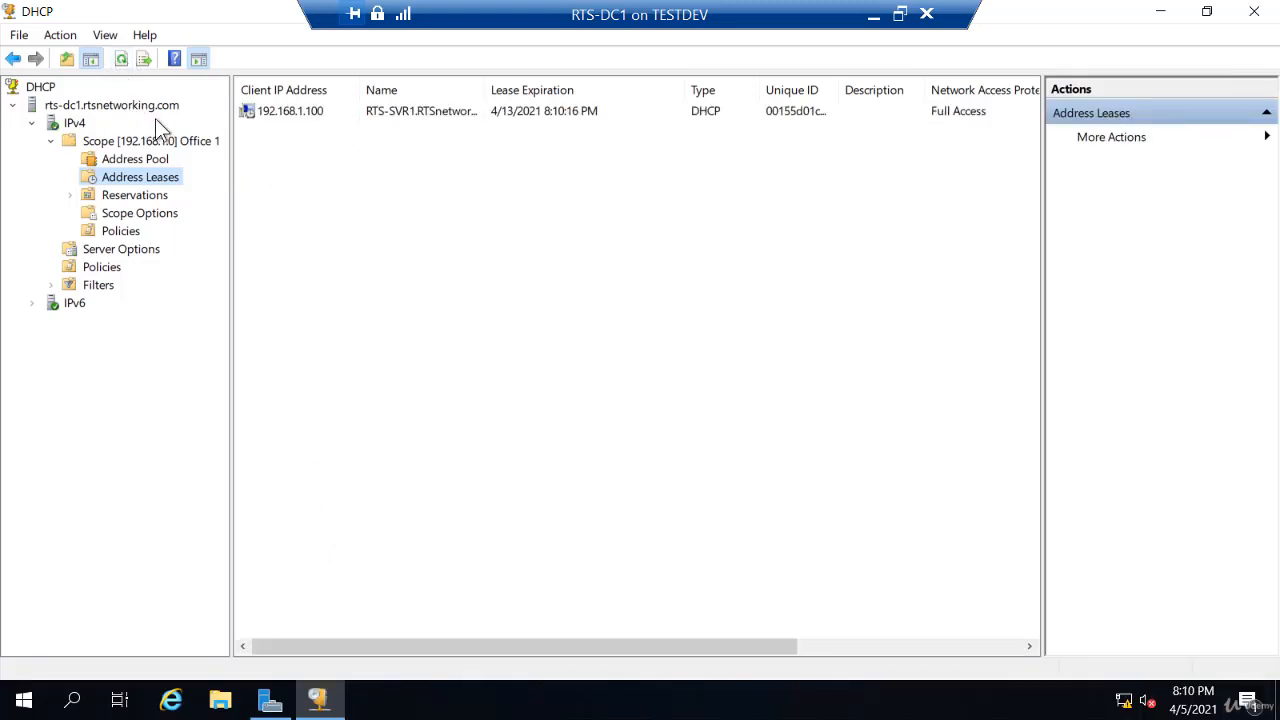